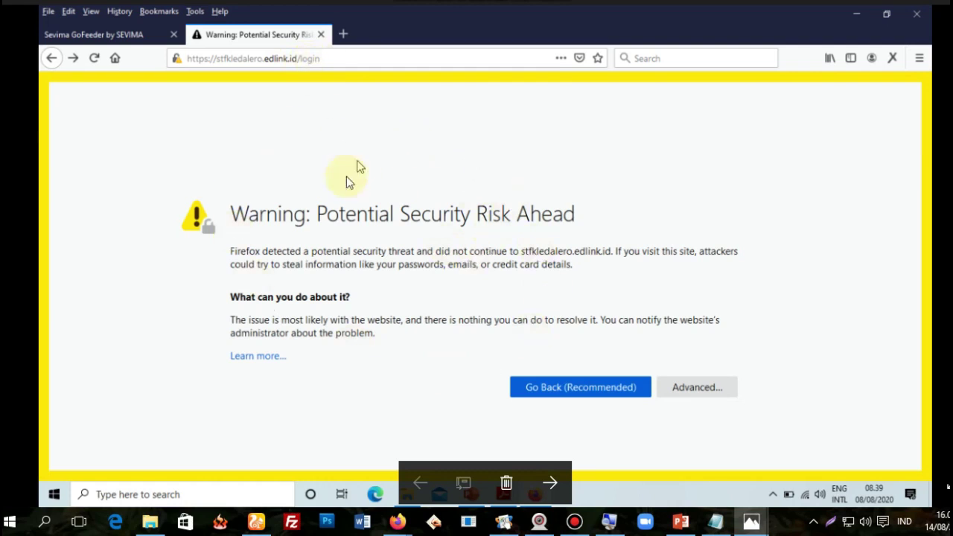
Advance the Photos viewer to the next screenshot, showing the expanded certificate warning details.
{"action": "left_click", "coordinate": [686, 387]}
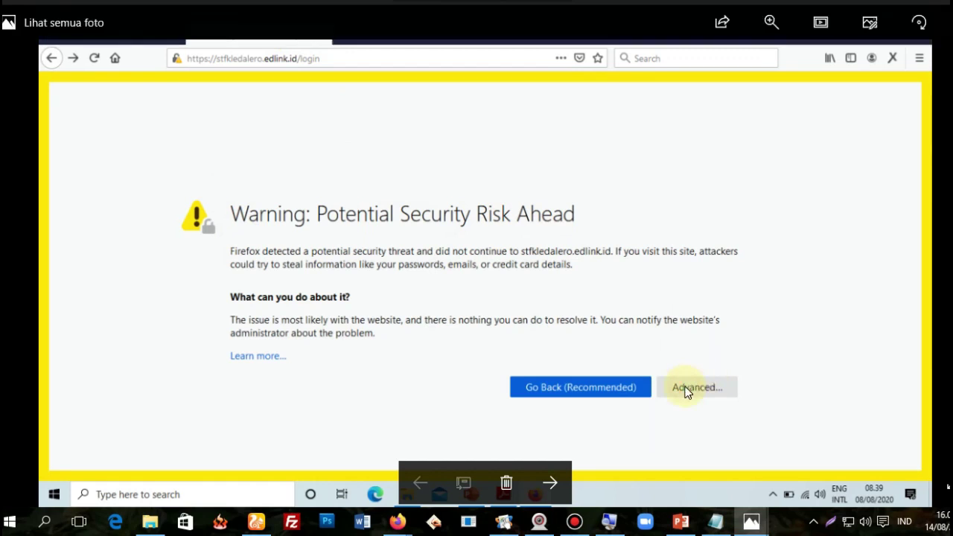
{"action": "key", "text": "Right"}
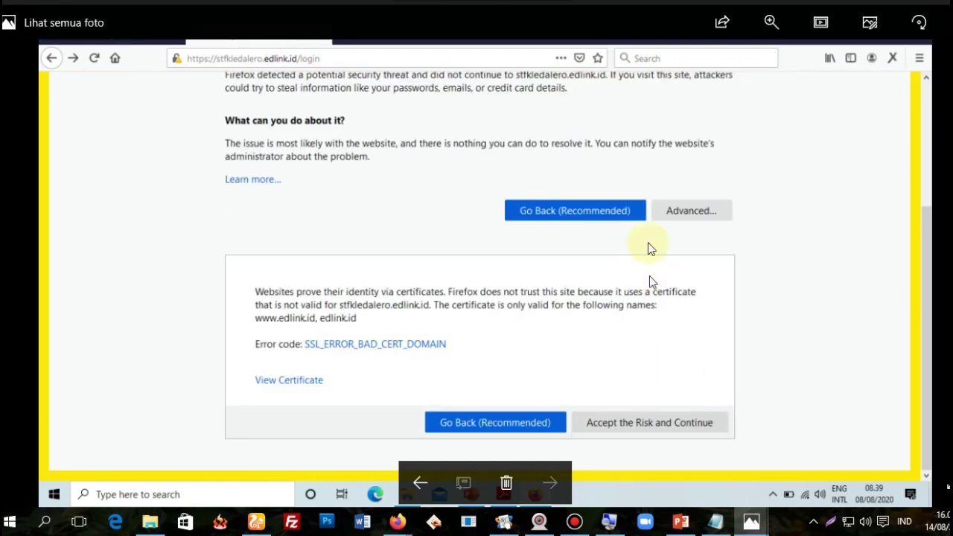
{"action": "left_click", "coordinate": [647, 422]}
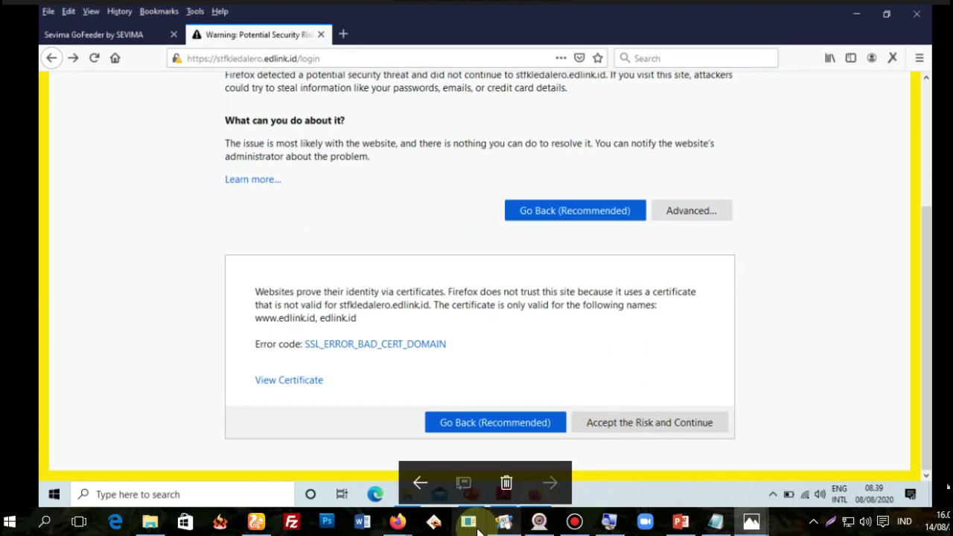
Switch to the Firefox window showing the STFK Ledalero Edlink login page with empty fields.
{"action": "mouse_move", "coordinate": [398, 523]}
{"action": "left_click", "coordinate": [538, 477]}
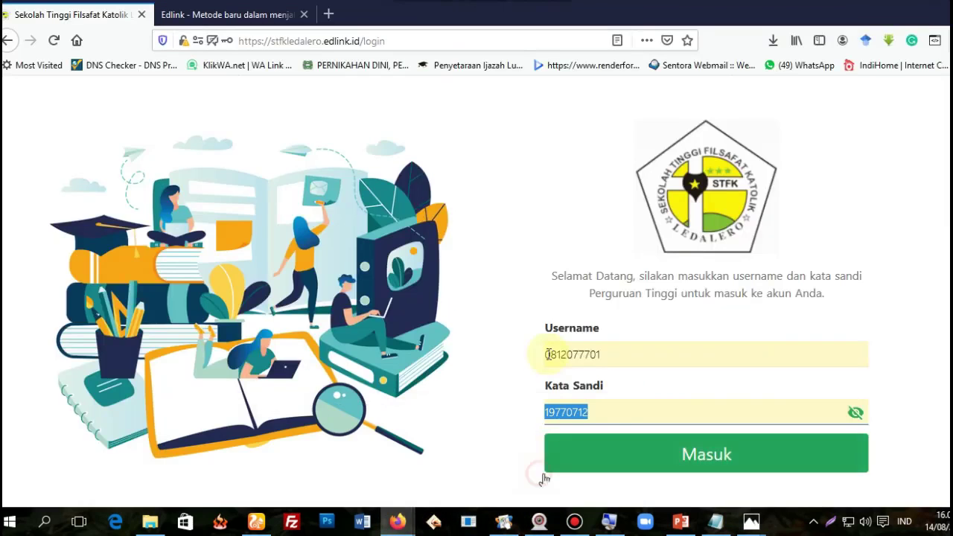
{"action": "left_click", "coordinate": [480, 216]}
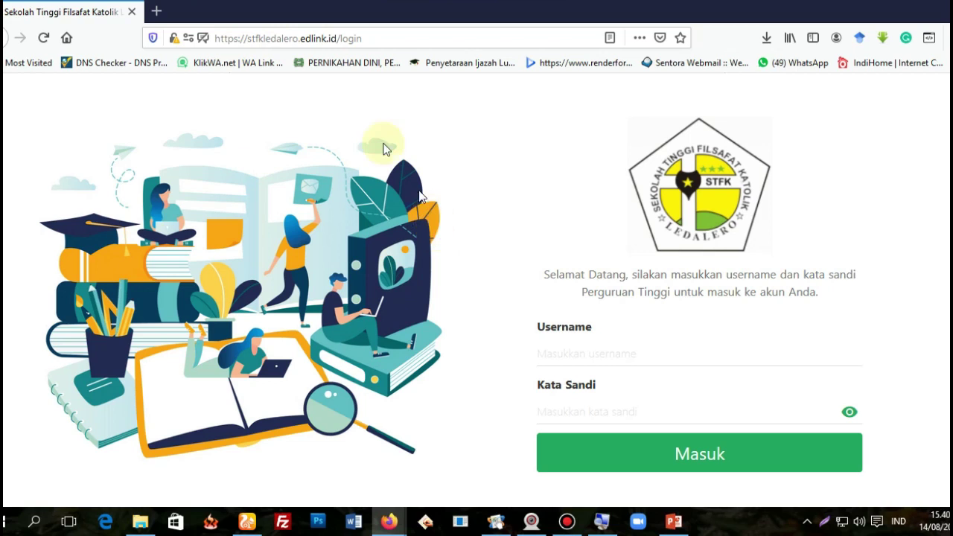
{"action": "left_click", "coordinate": [393, 38]}
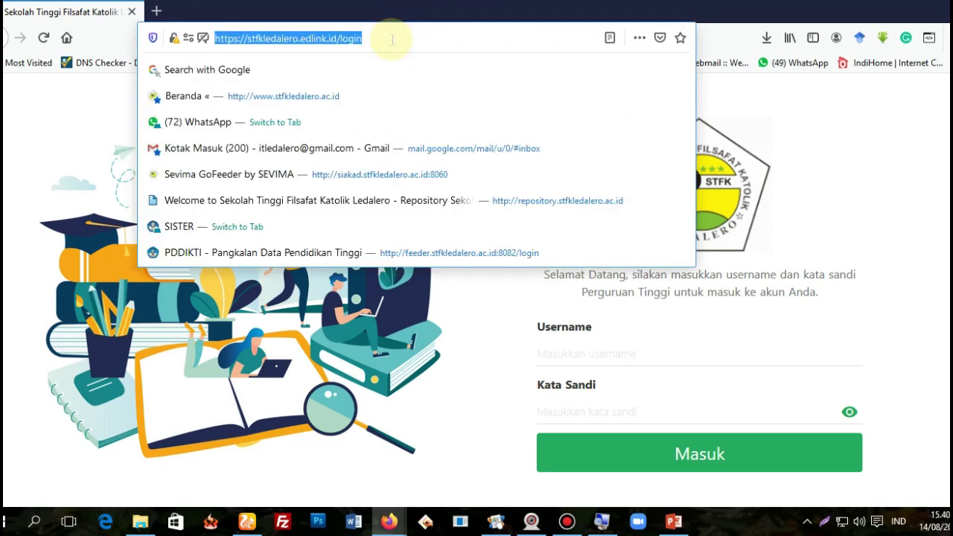
{"action": "type", "text": "ht"}
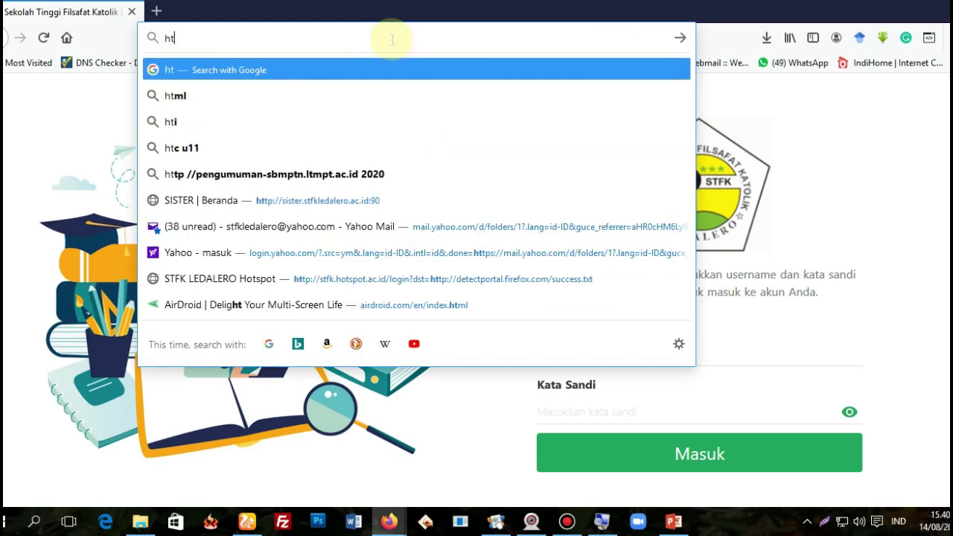
{"action": "type", "text": "tps"}
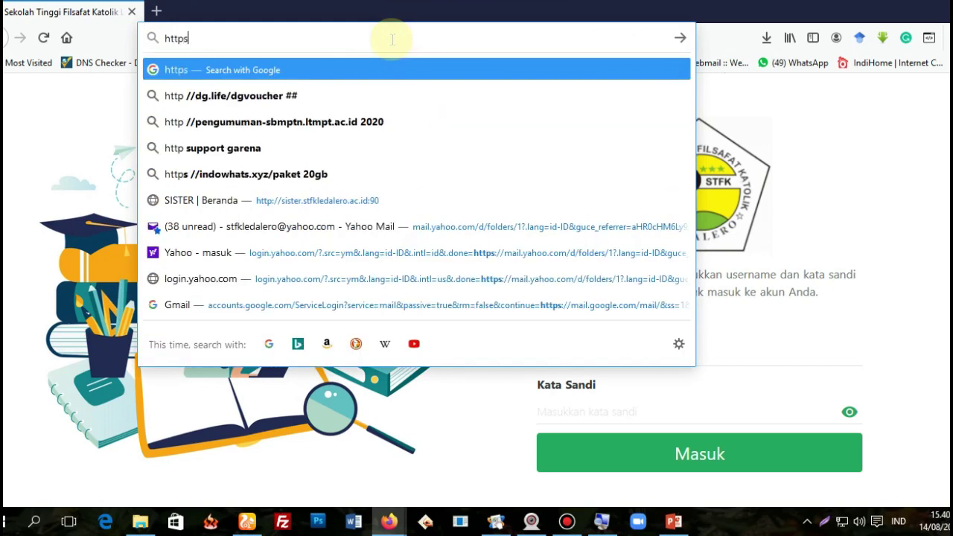
{"action": "type", "text": ":/"}
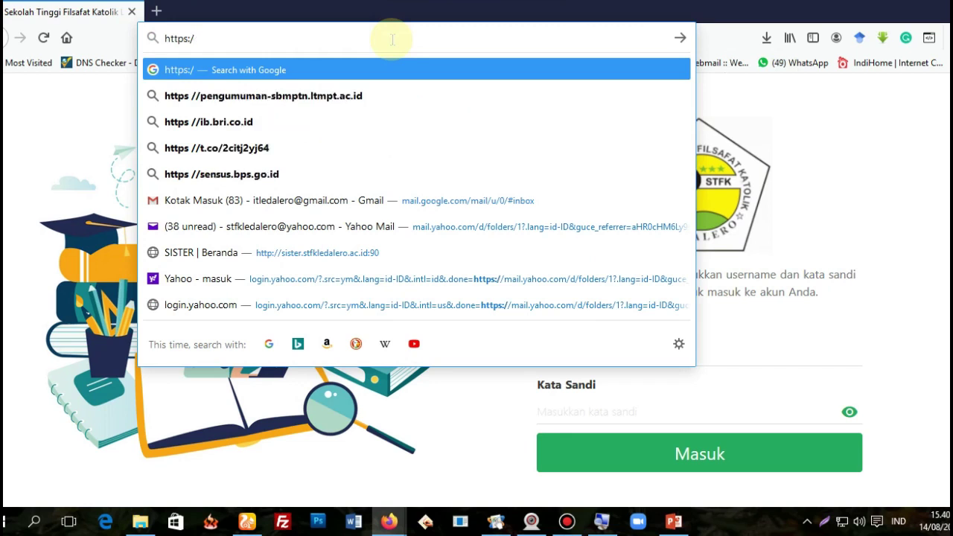
{"action": "type", "text": "/stfkledalero.edlink.id/"}
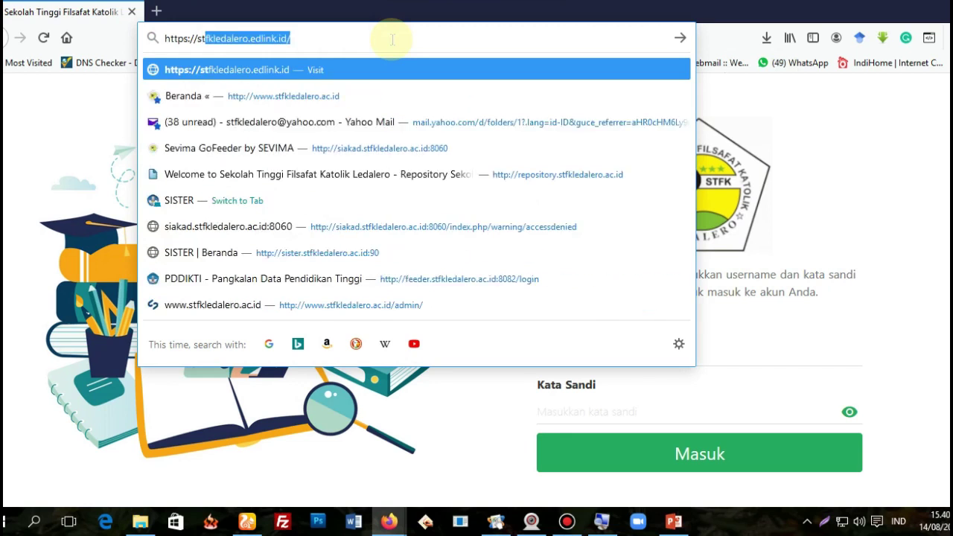
{"action": "key", "text": "End"}
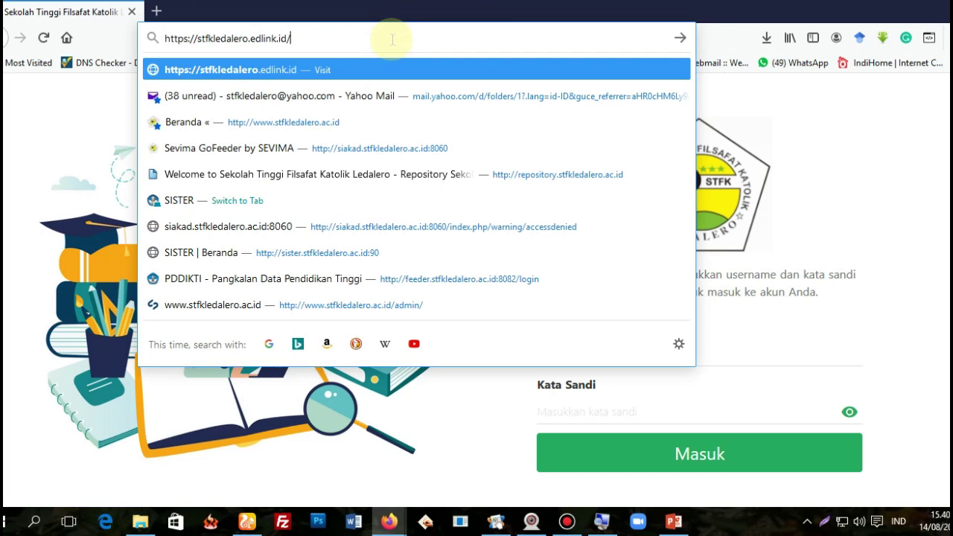
{"action": "type", "text": "login"}
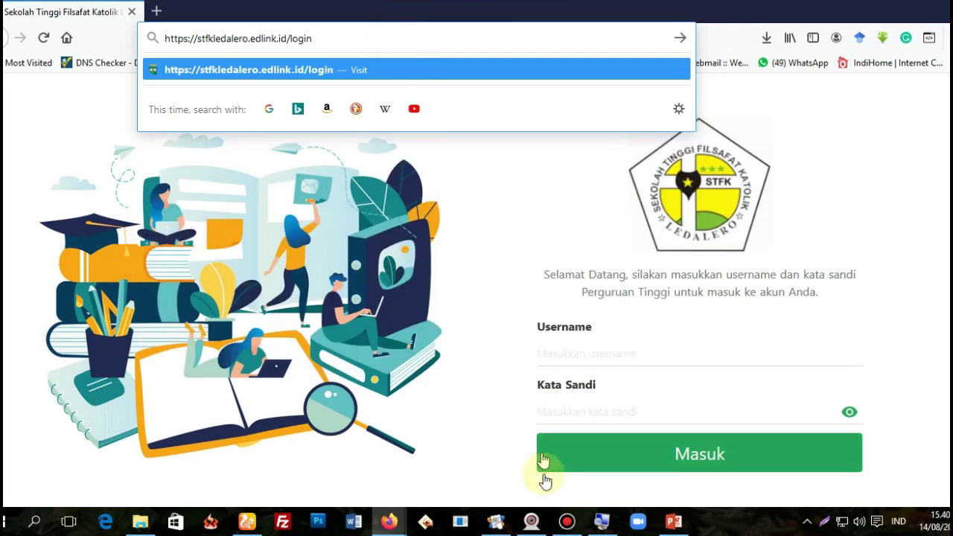
{"action": "left_click", "coordinate": [602, 521]}
{"action": "left_click", "coordinate": [19, 268]}
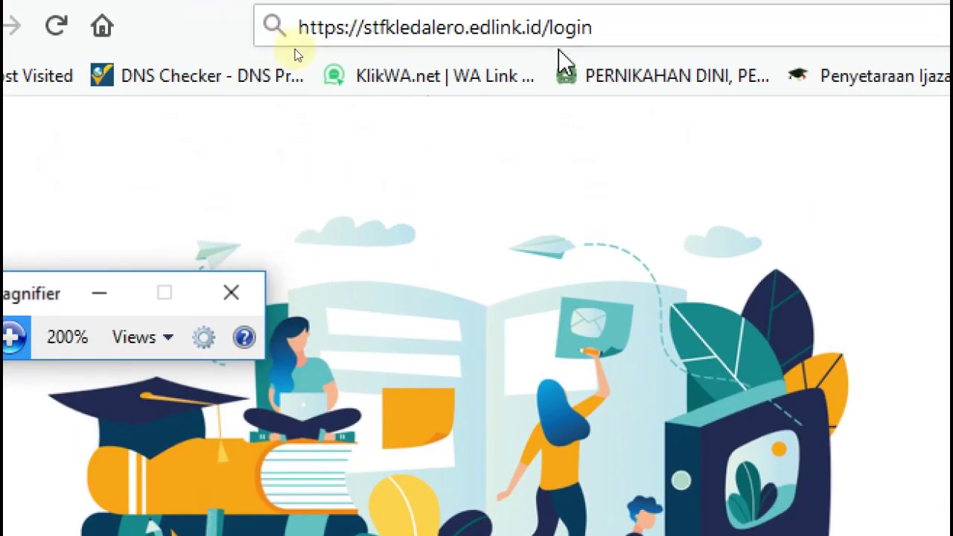
Zoom Magnifier back to 100% and return focus to the end of the login address.
{"action": "left_click", "coordinate": [579, 27]}
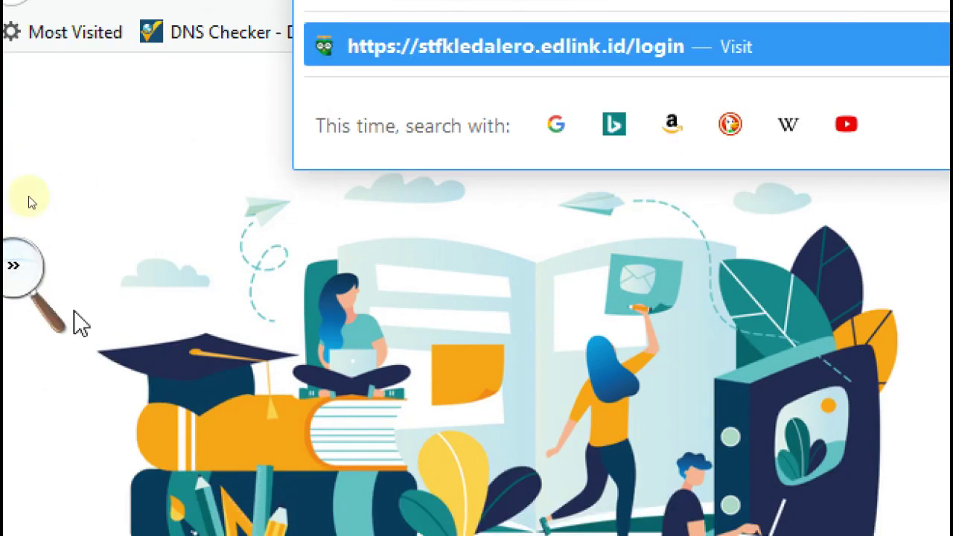
{"action": "left_click", "coordinate": [23, 268]}
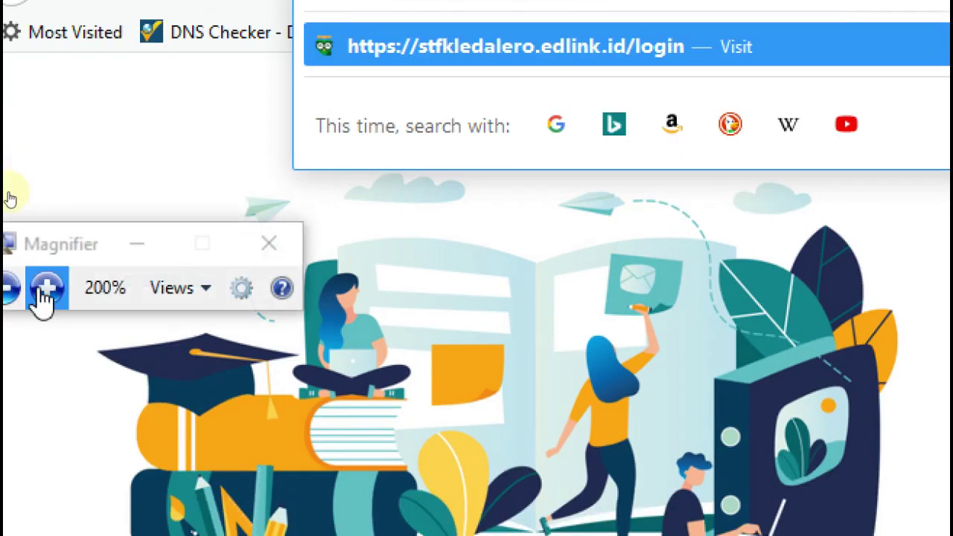
{"action": "left_click", "coordinate": [9, 289]}
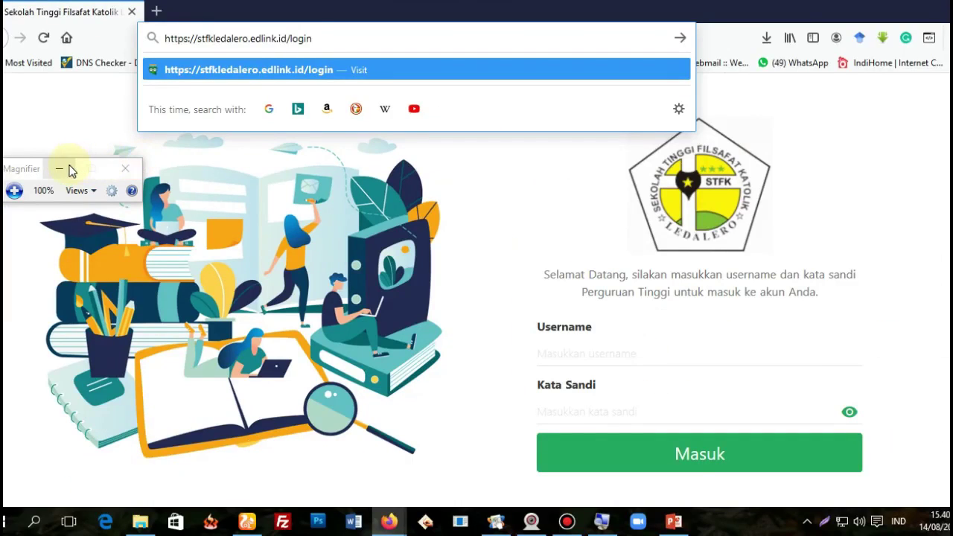
{"action": "left_click", "coordinate": [333, 37]}
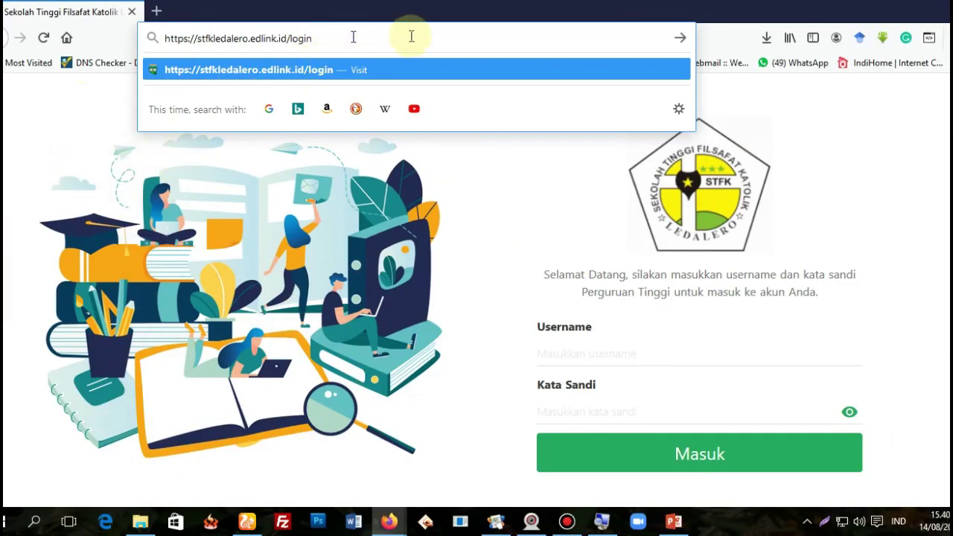
Load the stfkledalero.edlink.id/login page, then bring up Windows search.
{"action": "key", "text": "Return"}
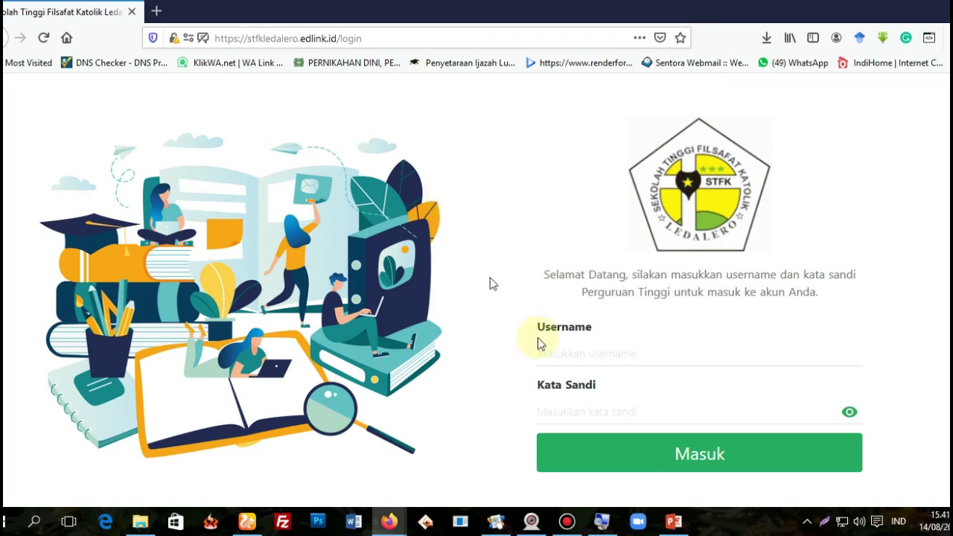
{"action": "left_click", "coordinate": [34, 521]}
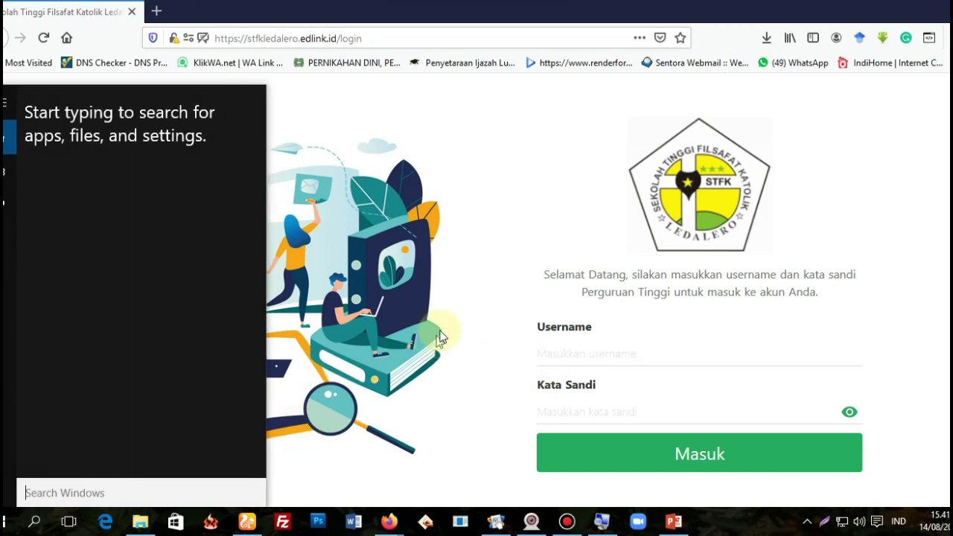
Launch Notepad and type the line 'username: NPM :' followed by the student's NPM number.
{"action": "type", "text": "note"}
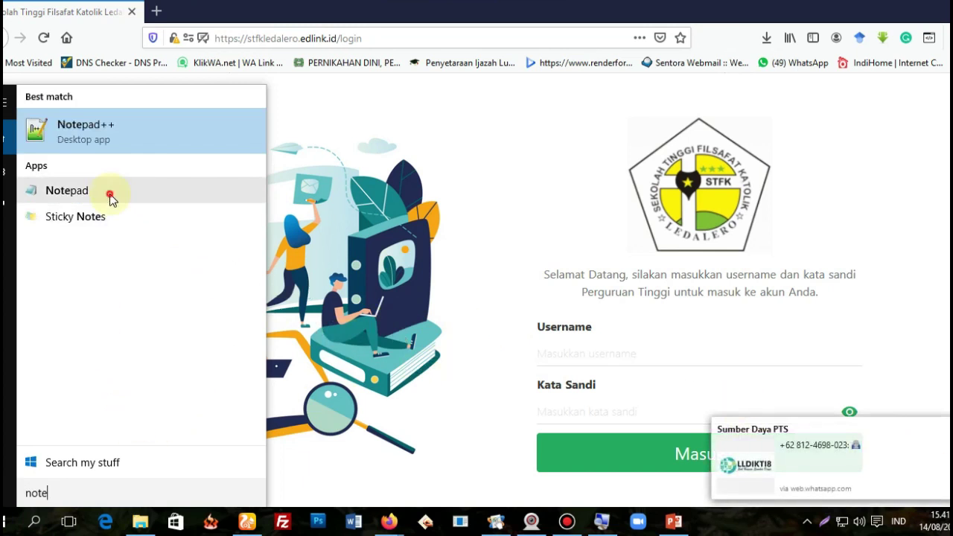
{"action": "left_click", "coordinate": [111, 194]}
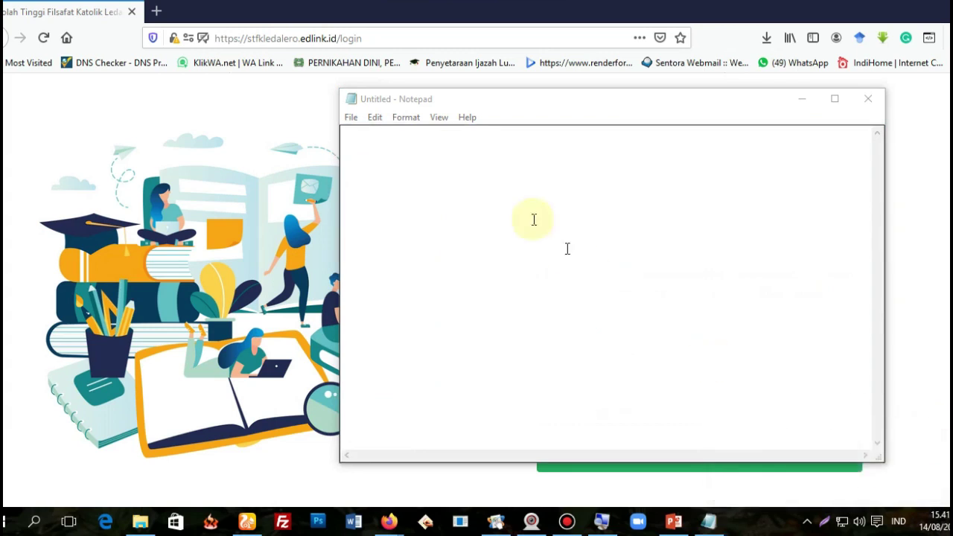
{"action": "left_click", "coordinate": [485, 166]}
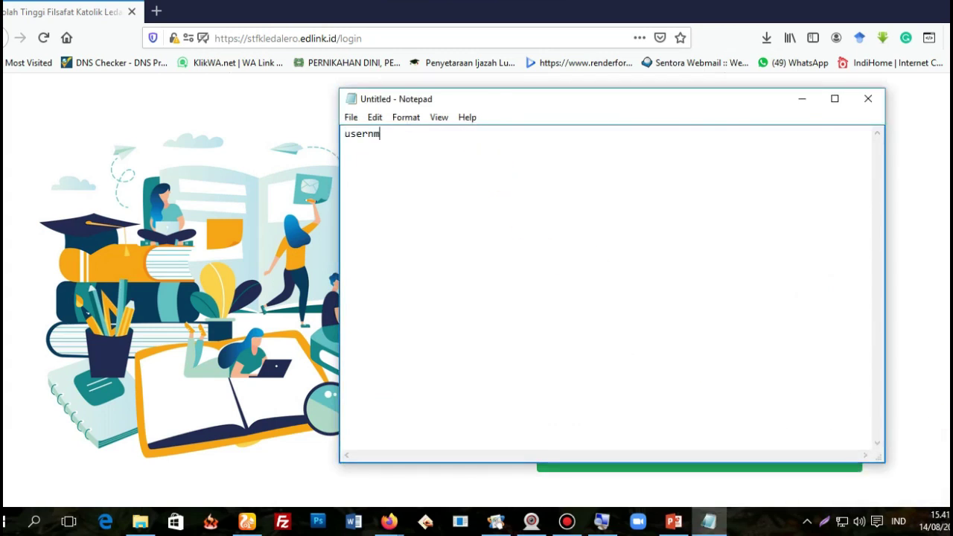
{"action": "key", "text": "BackSpace"}
{"action": "key", "text": "BackSpace"}
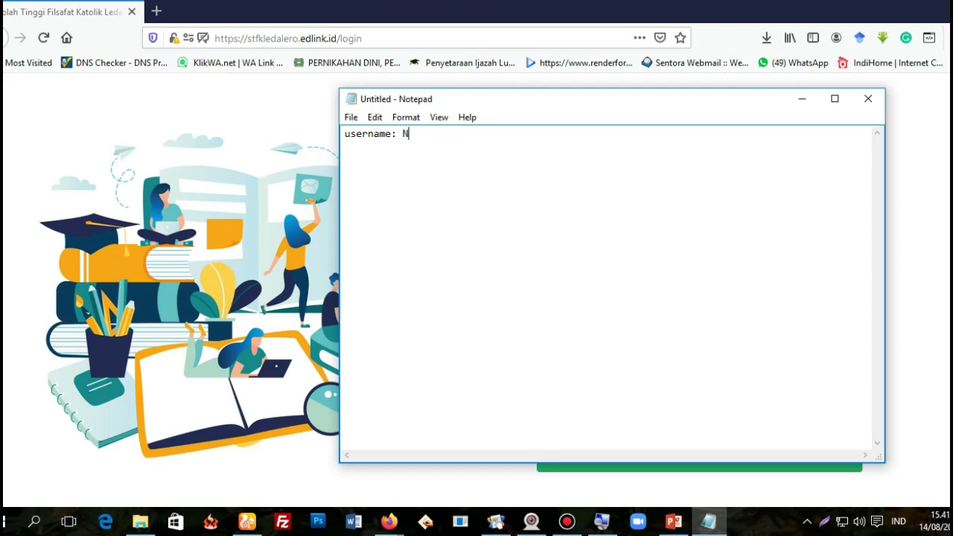
{"action": "key", "text": "BackSpace"}
{"action": "key", "text": "BackSpace"}
{"action": "key", "text": "BackSpace"}
Add a second line starting with 'pass:', dismissing a chat notification along the way.
{"action": "key", "text": "Return"}
{"action": "type", "text": "pass:"}
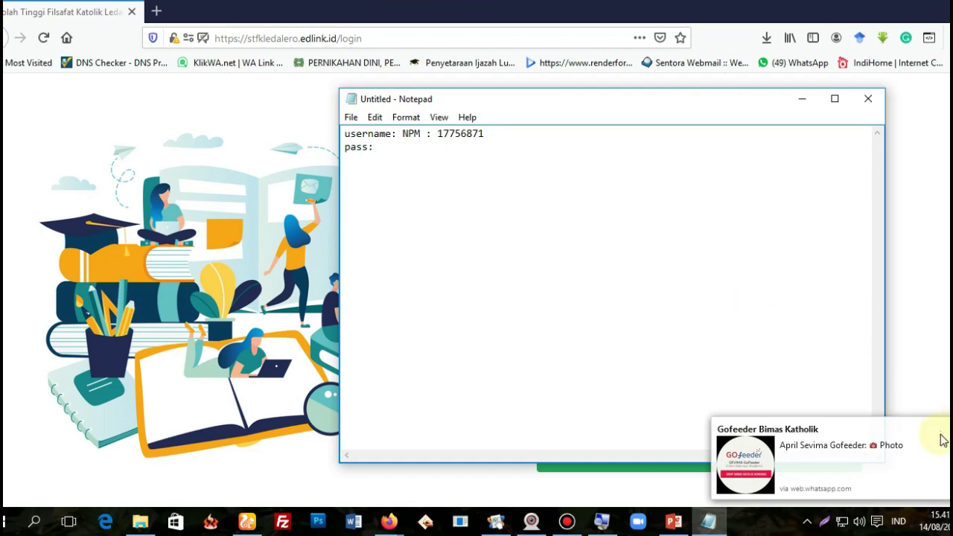
{"action": "left_click", "coordinate": [939, 426]}
{"action": "left_click", "coordinate": [398, 147]}
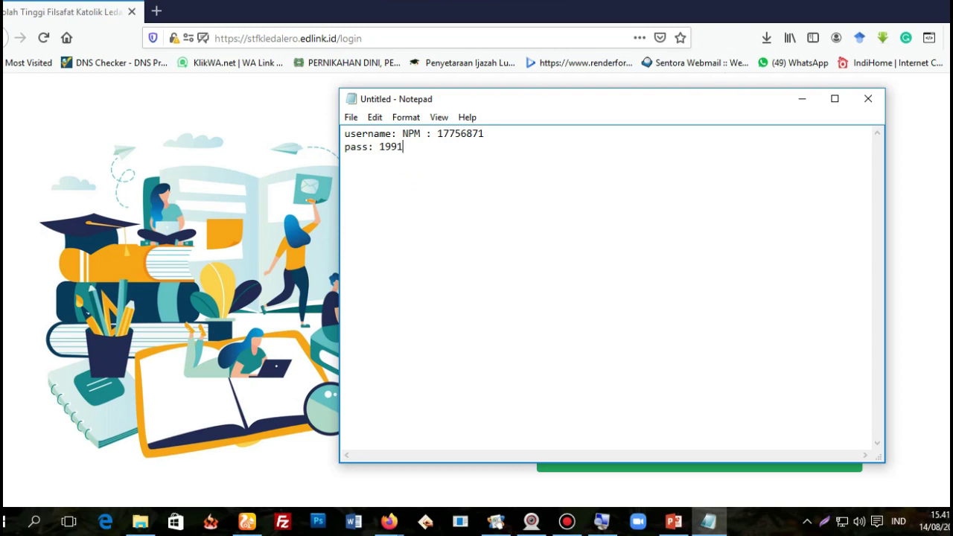
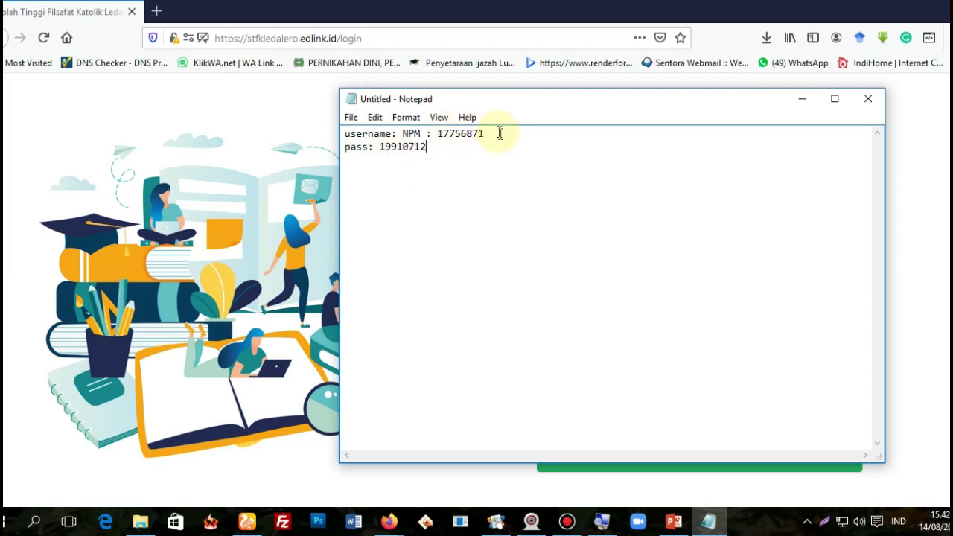
Type the rest of the password after 'pass:', then point out the username and password values.
{"action": "left_click_drag", "start_coordinate": [449, 134], "coordinate": [437, 134]}
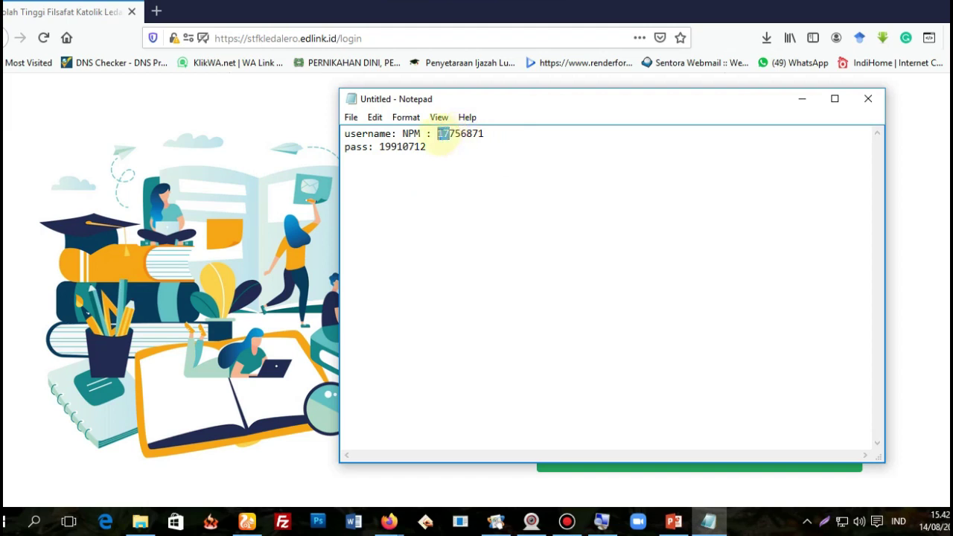
{"action": "left_click", "coordinate": [485, 134]}
{"action": "left_click", "coordinate": [427, 148]}
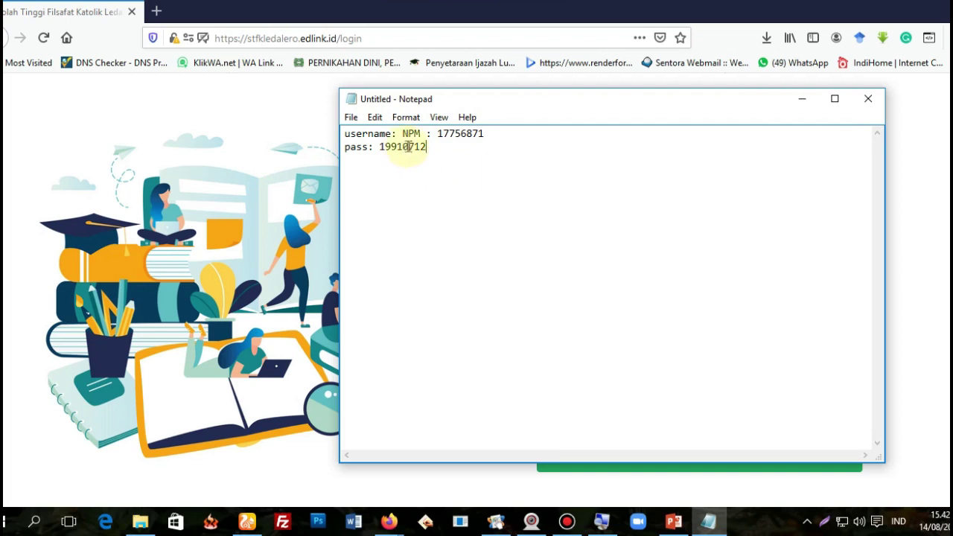
{"action": "left_click", "coordinate": [410, 146]}
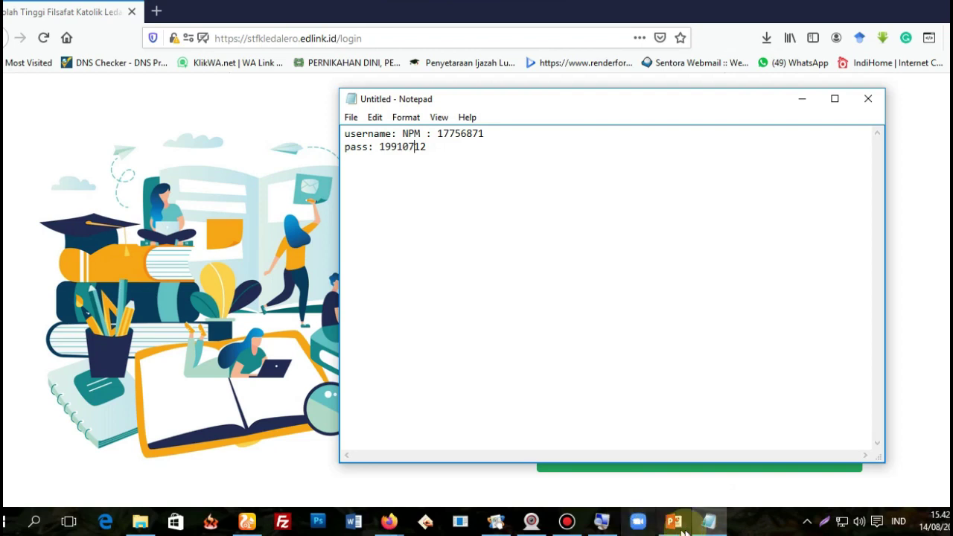
Launch Windows Magnifier, zoom the screen to 200%, and select the password value.
{"action": "left_click", "coordinate": [601, 521]}
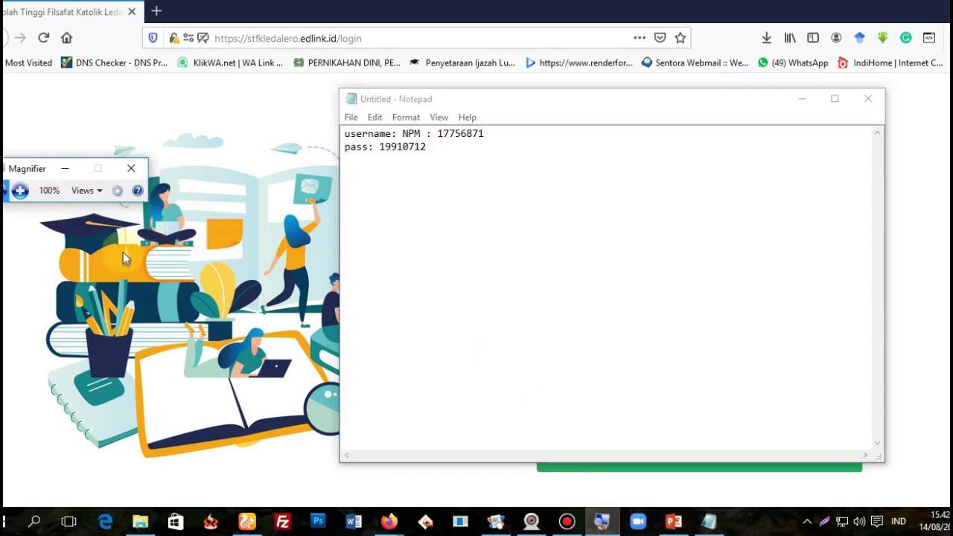
{"action": "left_click", "coordinate": [21, 190]}
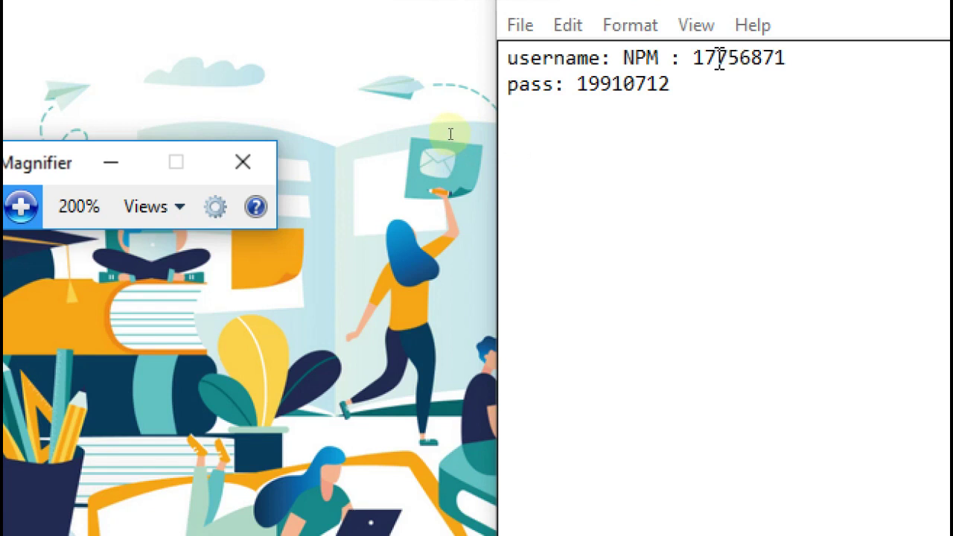
{"action": "double_click", "coordinate": [628, 83]}
{"action": "left_click", "coordinate": [592, 86]}
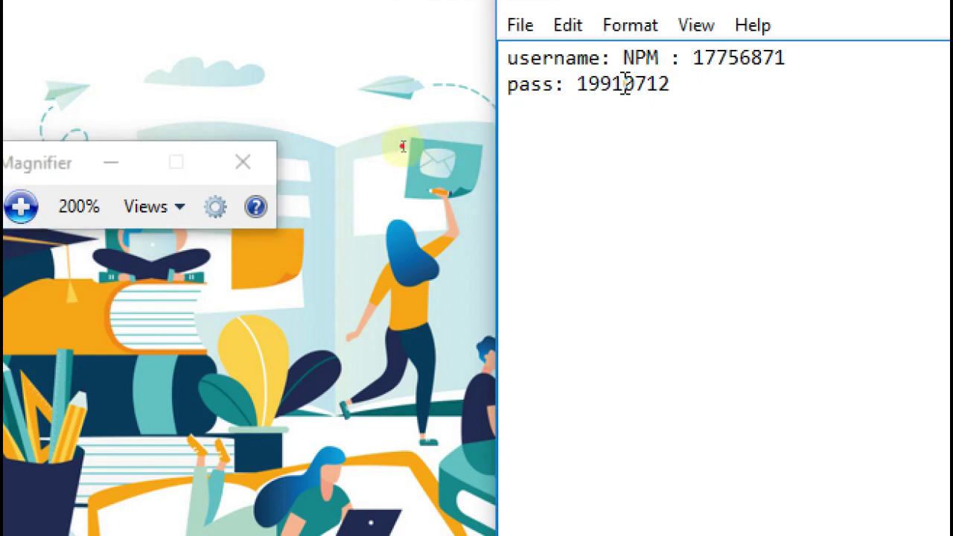
Highlight the password digits group by group, then return Magnifier to 100%.
{"action": "left_click_drag", "start_coordinate": [578, 84], "coordinate": [649, 86]}
{"action": "left_click", "coordinate": [637, 85]}
{"action": "left_click", "coordinate": [670, 86]}
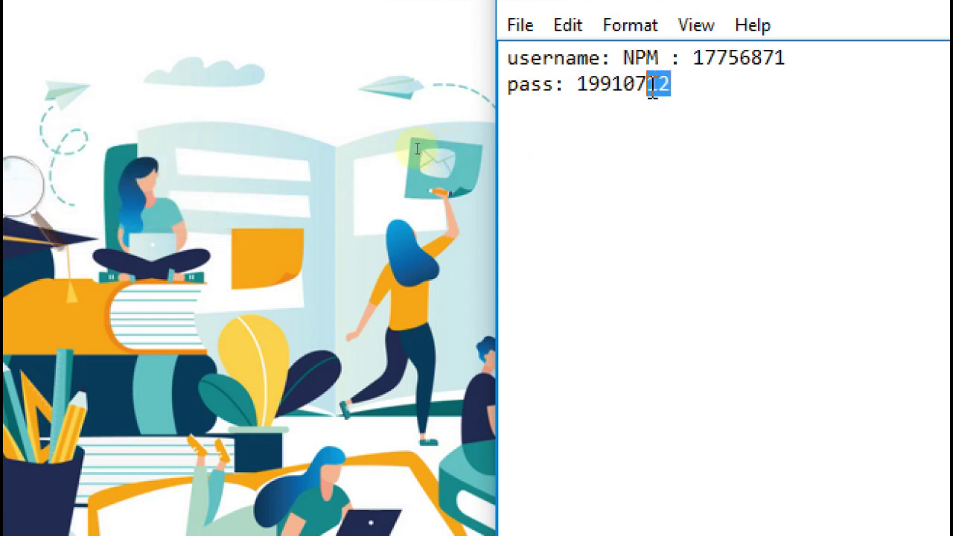
{"action": "left_click", "coordinate": [670, 142]}
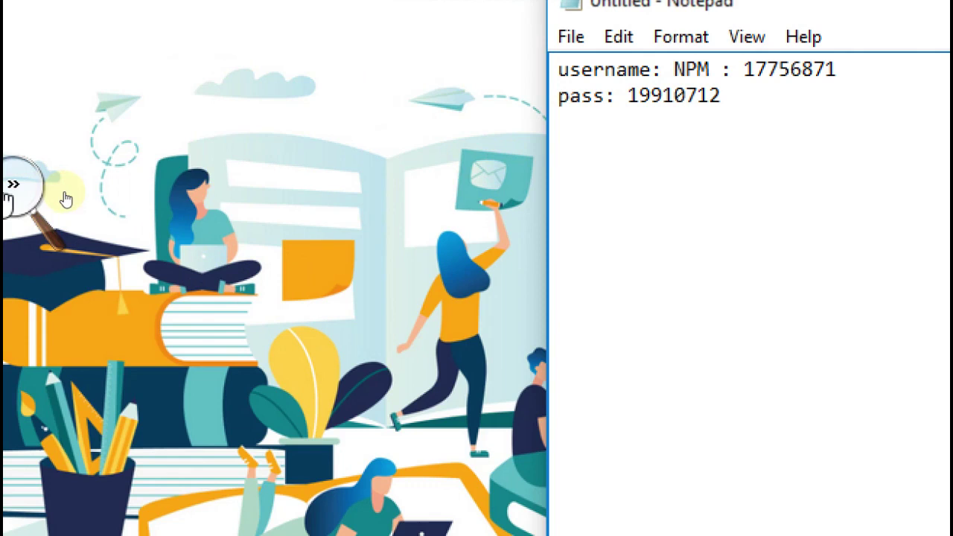
{"action": "left_click", "coordinate": [66, 199]}
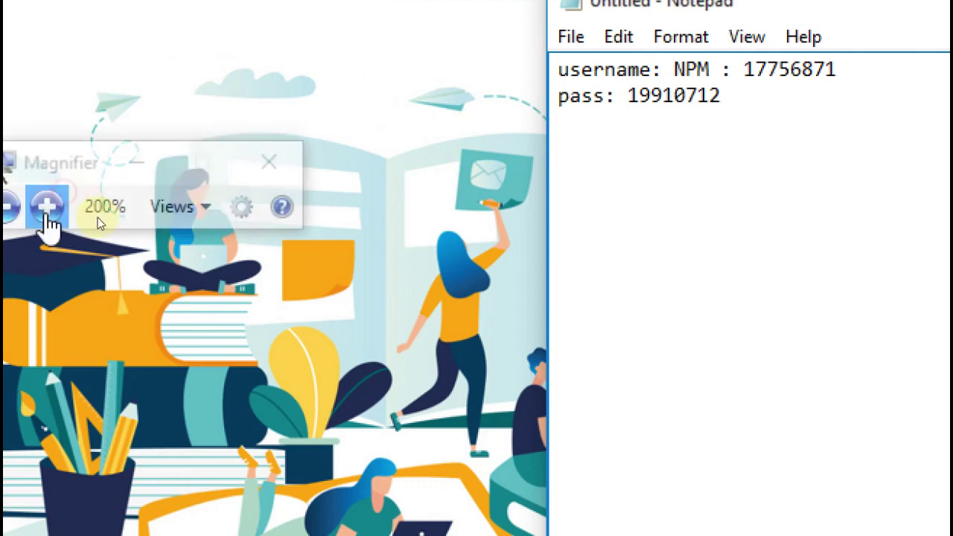
{"action": "left_click", "coordinate": [9, 209]}
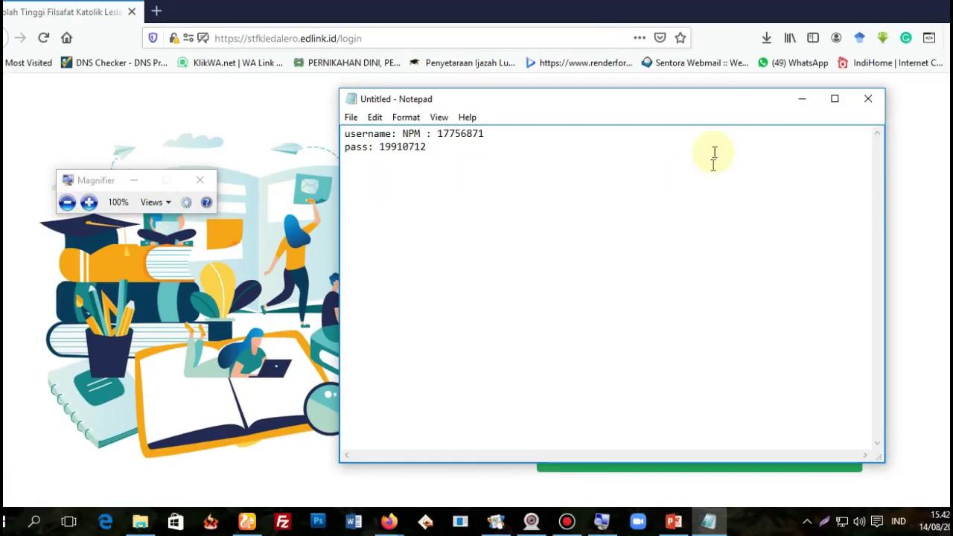
Minimize Notepad, close Magnifier, and fill Username from the saved login starting with '18'.
{"action": "left_click", "coordinate": [802, 100]}
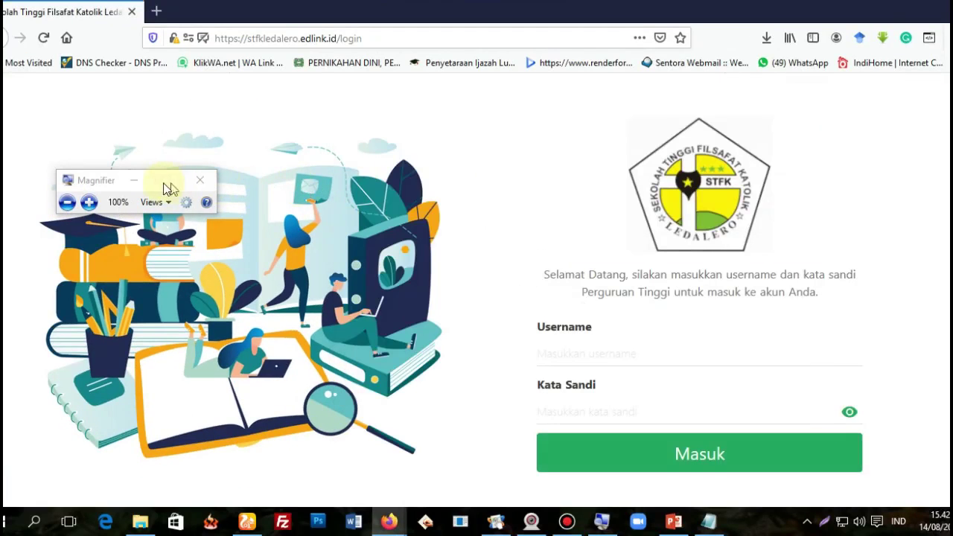
{"action": "left_click", "coordinate": [134, 180]}
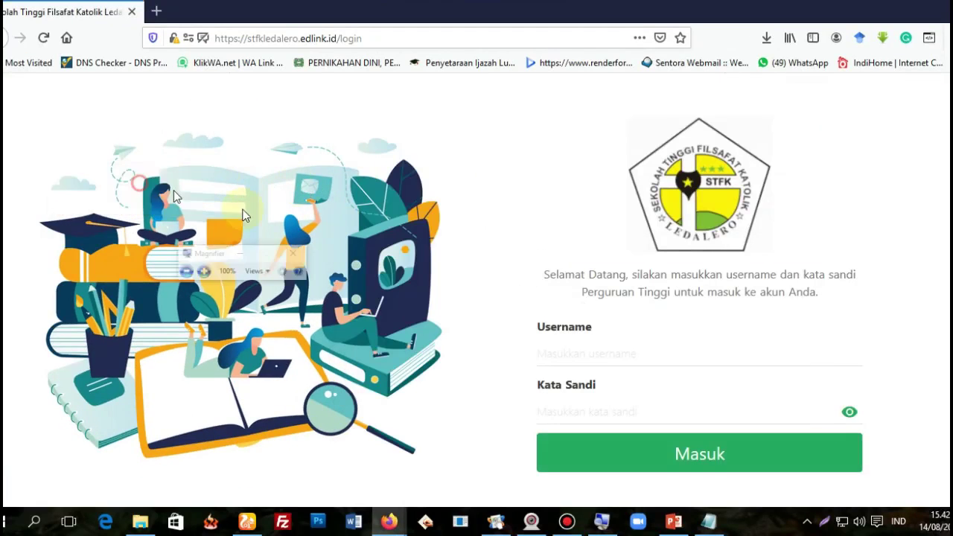
{"action": "left_click", "coordinate": [600, 349]}
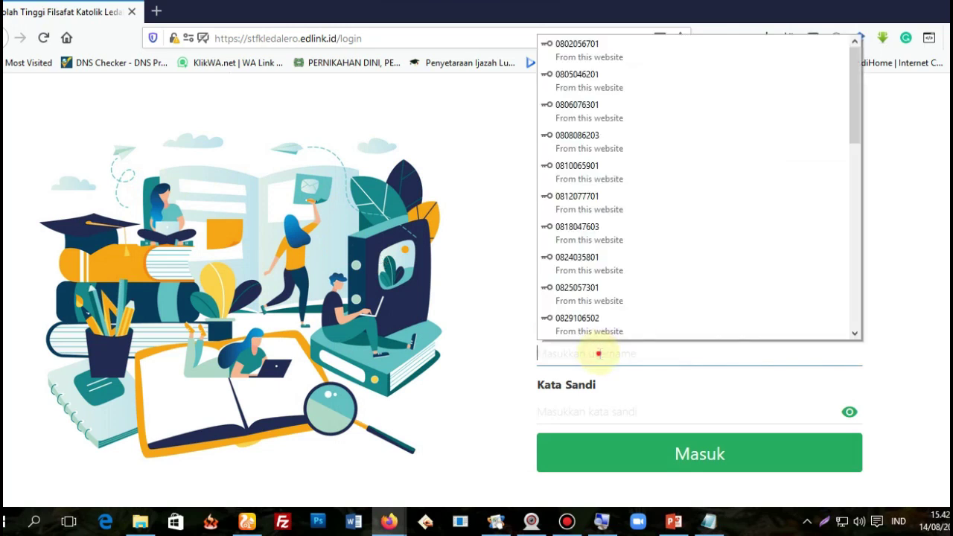
{"action": "left_click", "coordinate": [600, 352]}
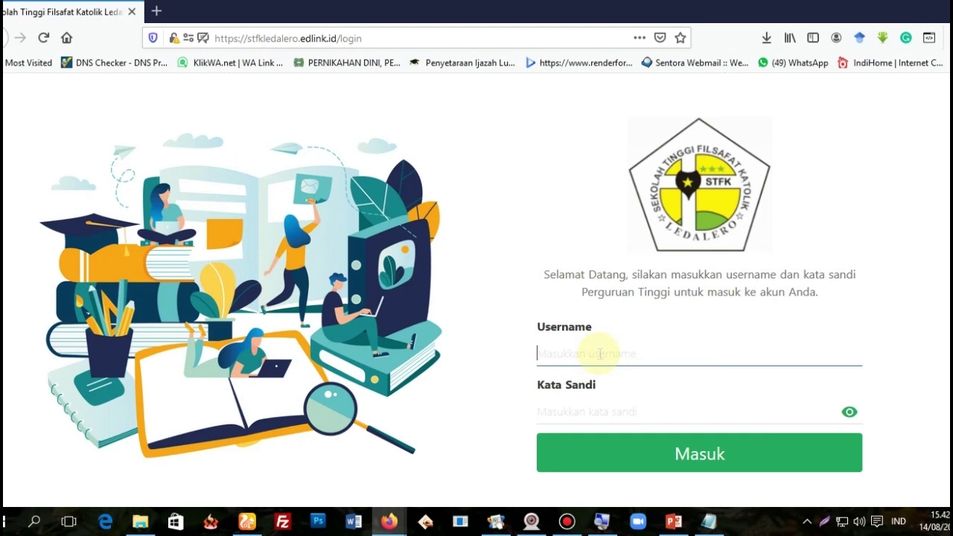
{"action": "type", "text": "18"}
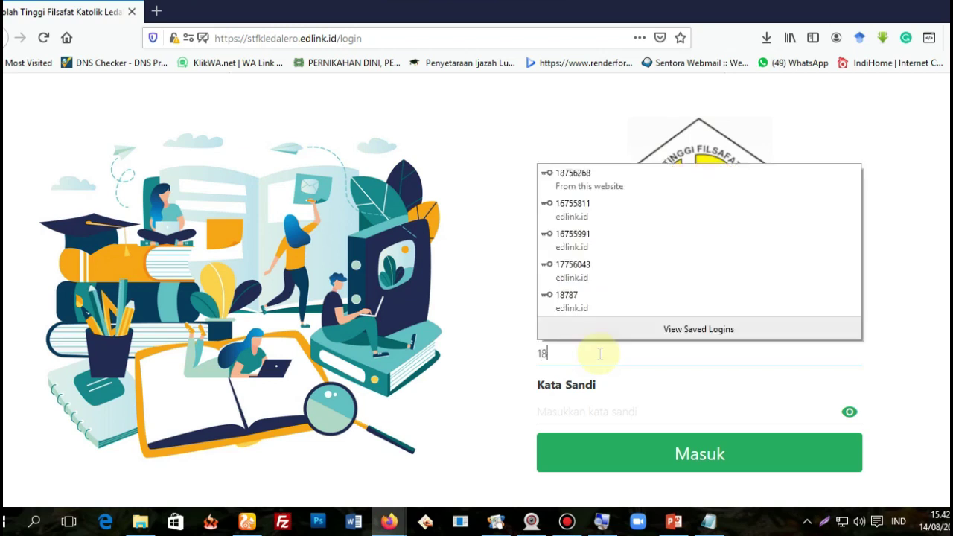
{"action": "left_click", "coordinate": [609, 381]}
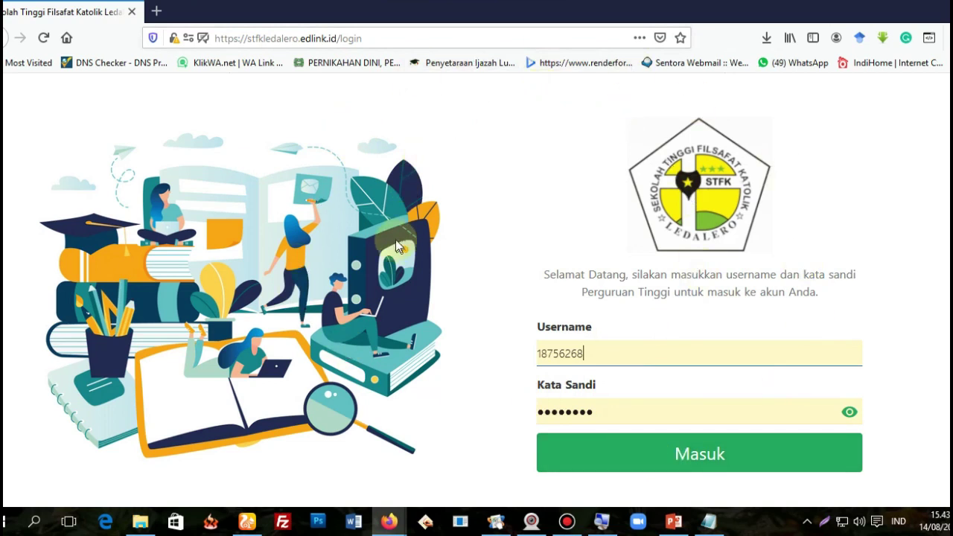
Check the page address, then confirm the Kata Sandi field and submit the login with Masuk.
{"action": "left_click", "coordinate": [374, 38]}
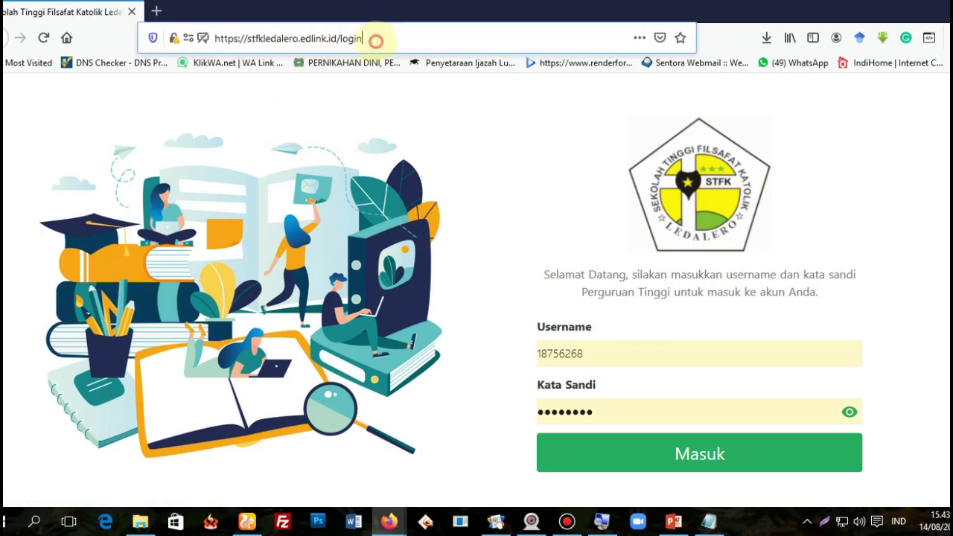
{"action": "left_click", "coordinate": [104, 95]}
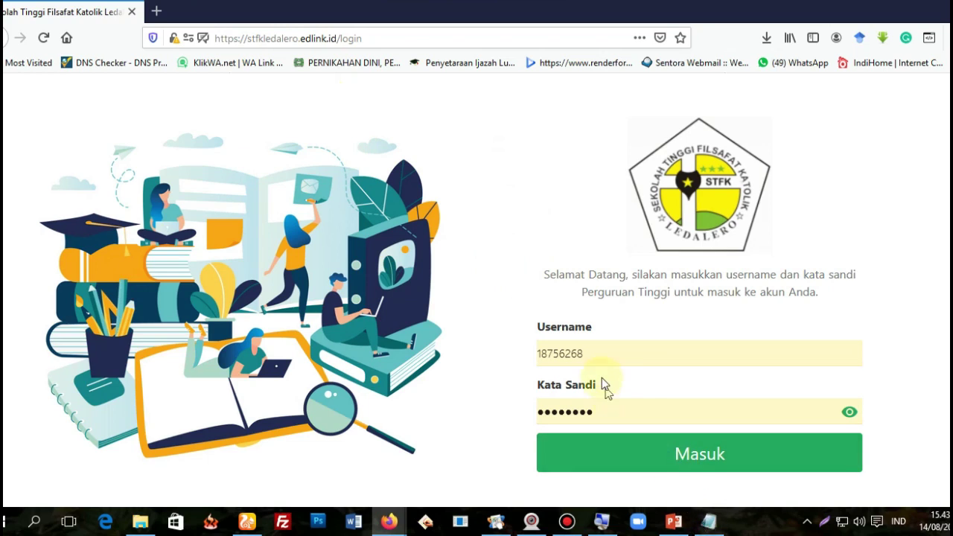
{"action": "left_click", "coordinate": [610, 408]}
{"action": "left_click", "coordinate": [645, 465]}
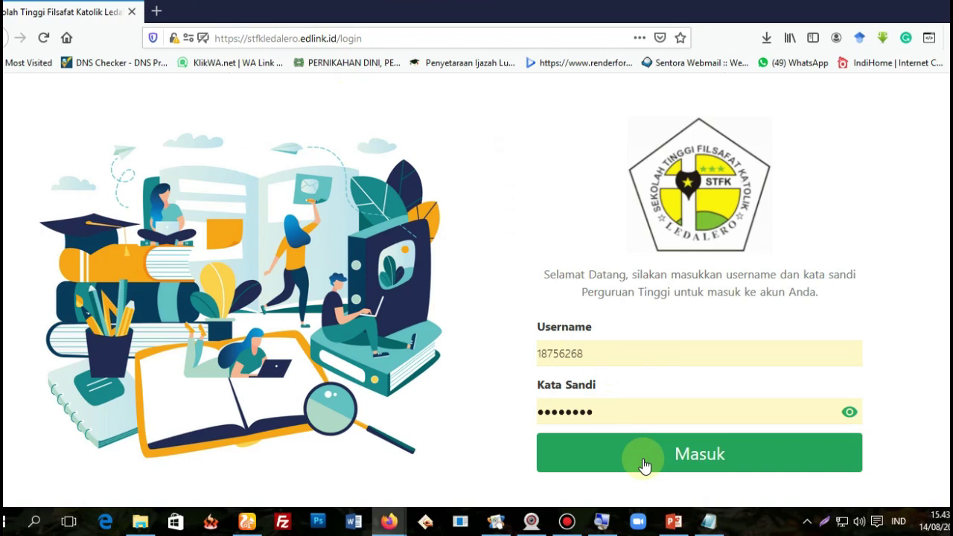
{"action": "left_click", "coordinate": [645, 465]}
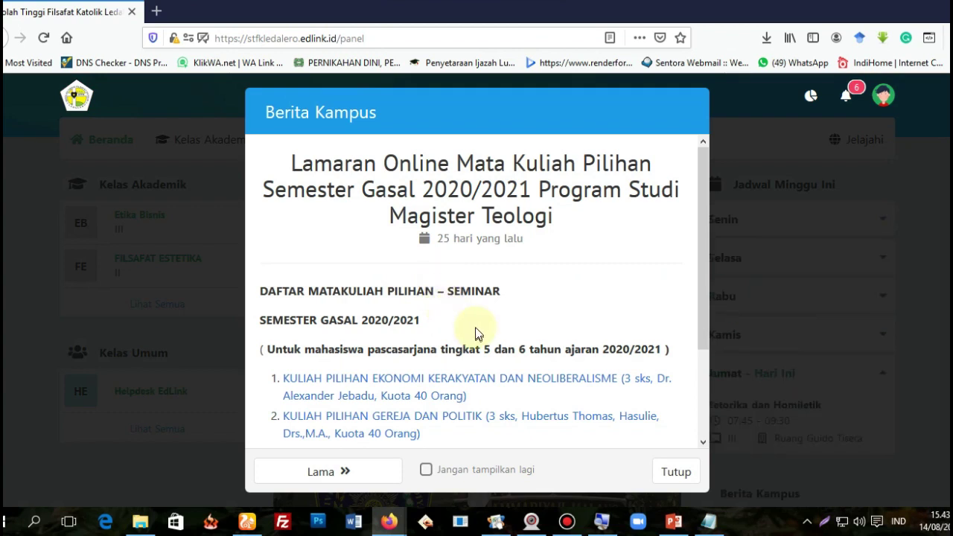
Read through the Berita Kampus popup about elective course applications and close it with Tutup.
{"action": "scroll", "coordinate": [477, 328], "scroll_direction": "down", "scroll_amount": 3}
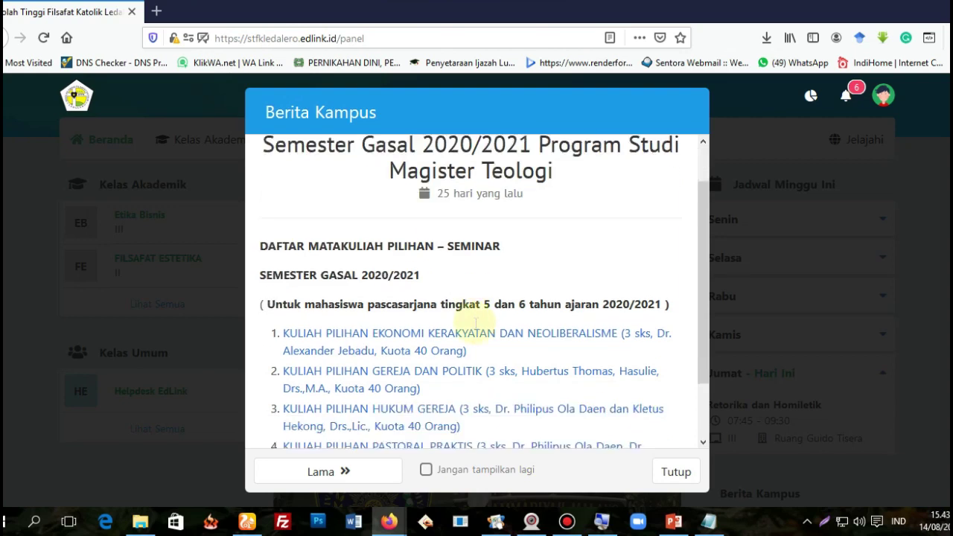
{"action": "scroll", "coordinate": [477, 331], "scroll_direction": "up", "scroll_amount": 3}
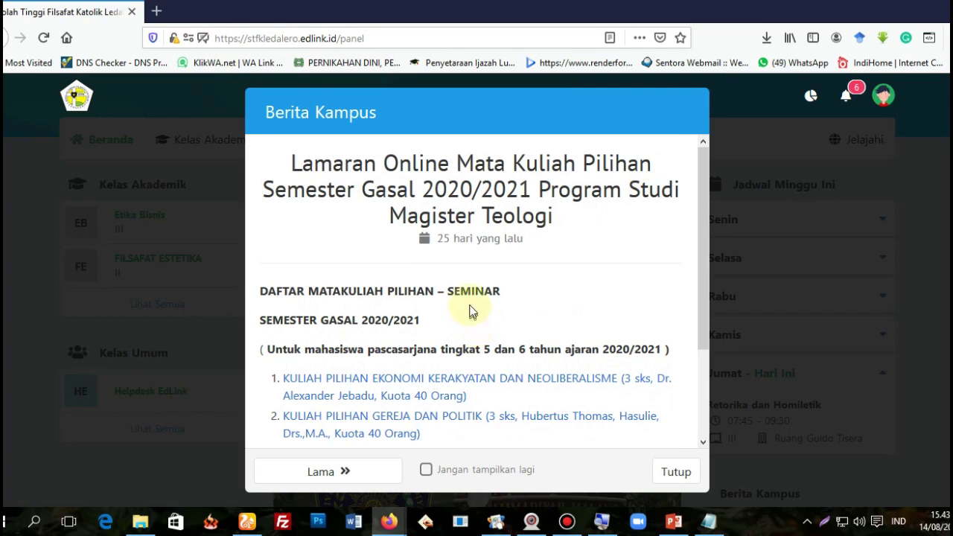
{"action": "scroll", "coordinate": [503, 320], "scroll_direction": "down", "scroll_amount": 2}
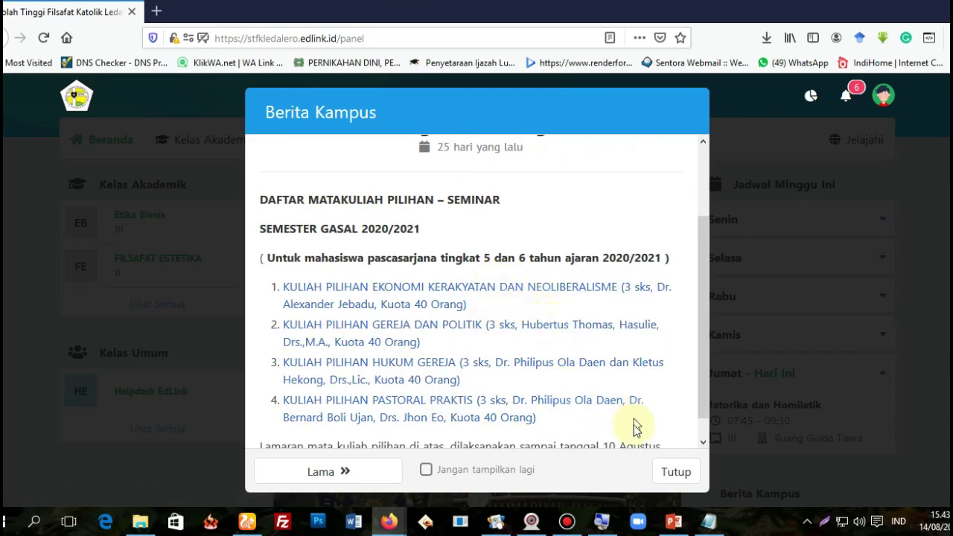
{"action": "left_click", "coordinate": [665, 474]}
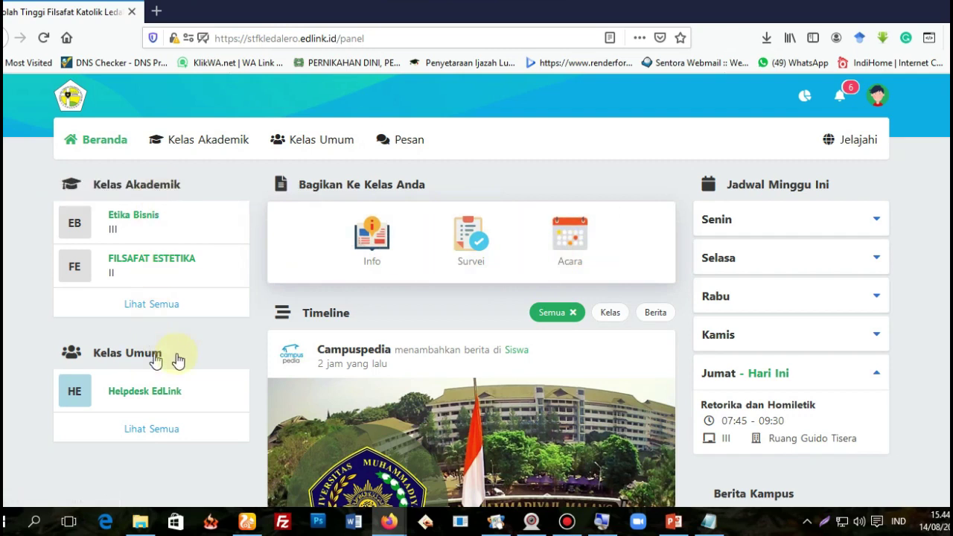
{"action": "left_click", "coordinate": [823, 222]}
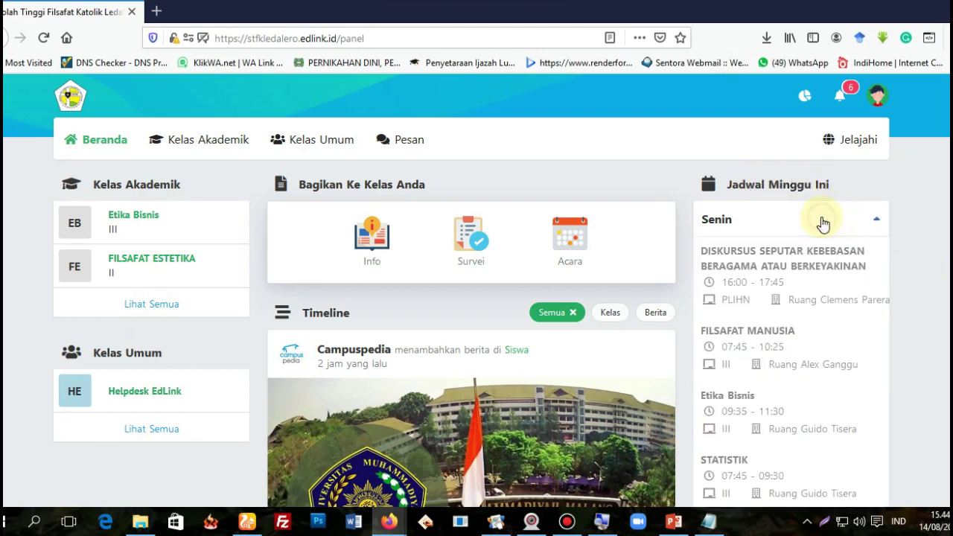
{"action": "scroll", "coordinate": [815, 250], "scroll_direction": "down", "scroll_amount": 1}
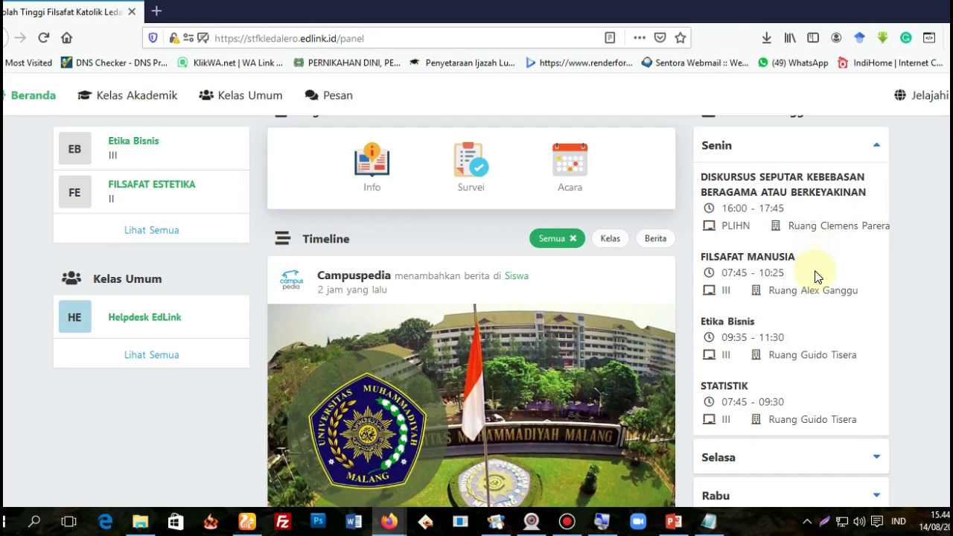
{"action": "scroll", "coordinate": [817, 275], "scroll_direction": "up", "scroll_amount": 2}
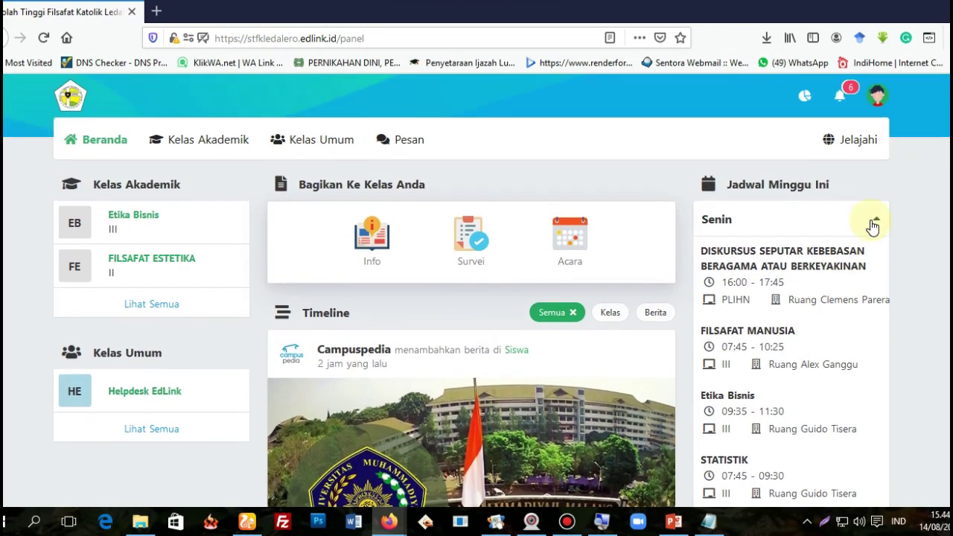
{"action": "left_click", "coordinate": [873, 224]}
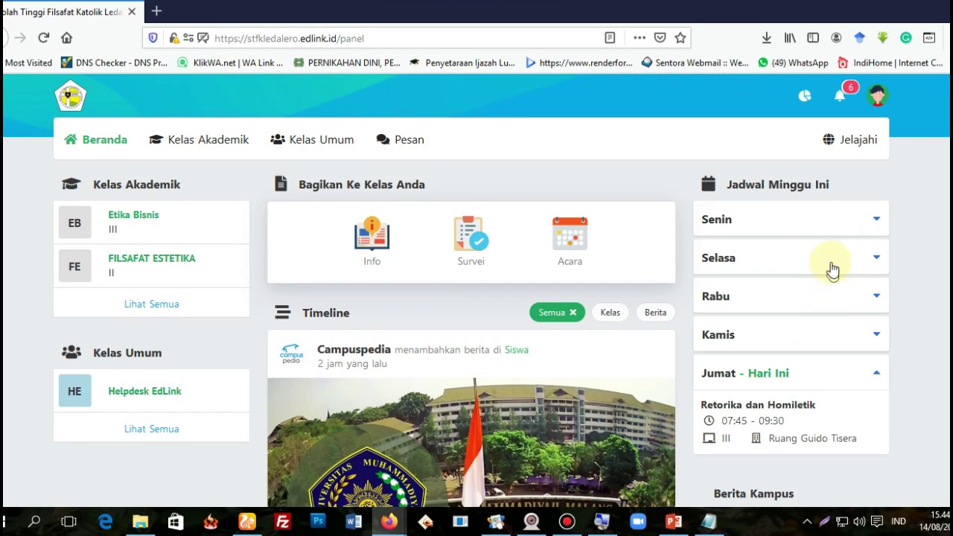
{"action": "left_click", "coordinate": [831, 264]}
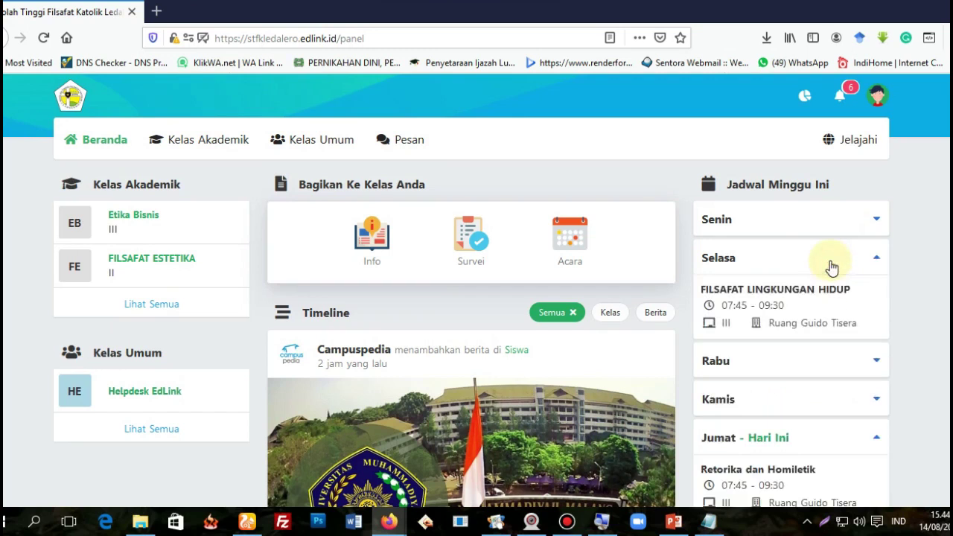
{"action": "left_click", "coordinate": [817, 261]}
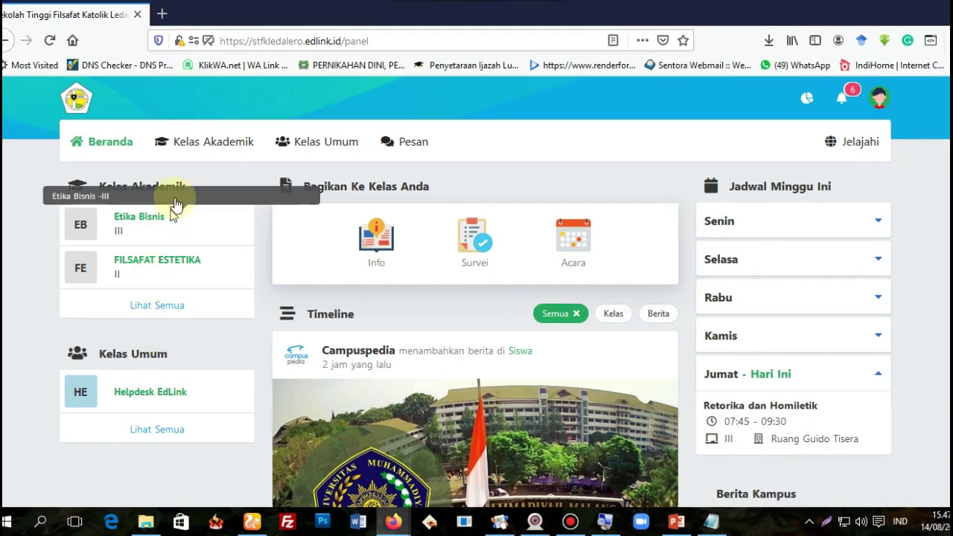
Go to Kelas Akademik to list Etika Bisnis and FILSAFAT ESTETIKA, briefly checking the profile menu.
{"action": "left_click", "coordinate": [190, 148]}
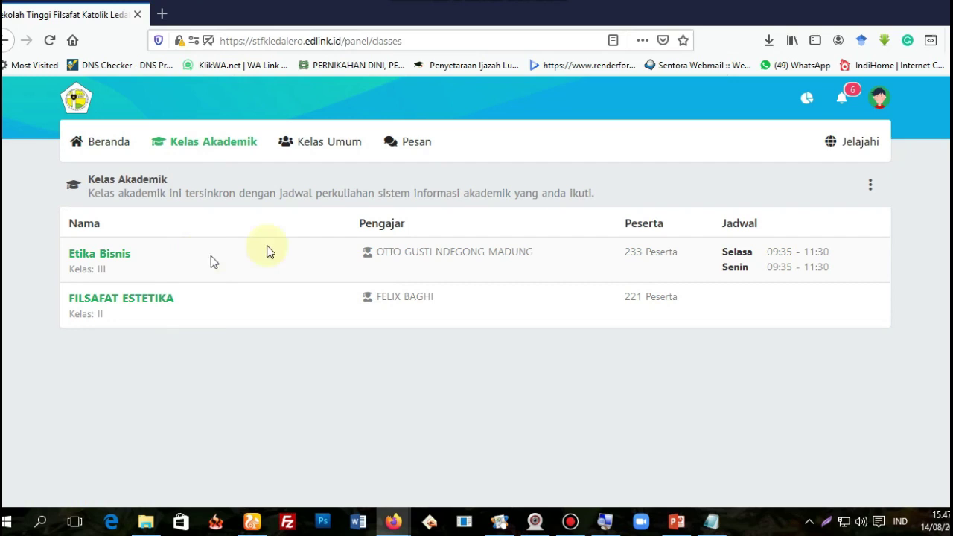
{"action": "left_click", "coordinate": [875, 101]}
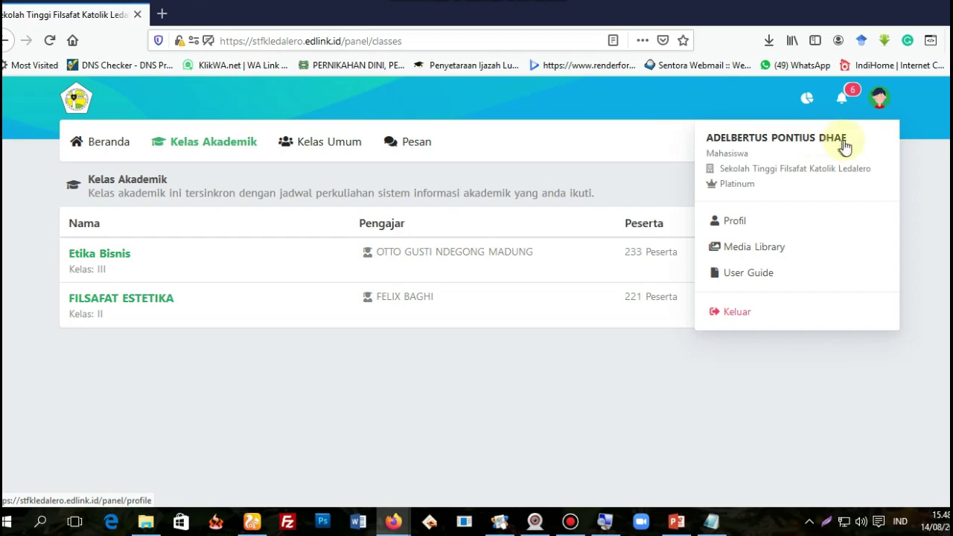
{"action": "left_click", "coordinate": [205, 253]}
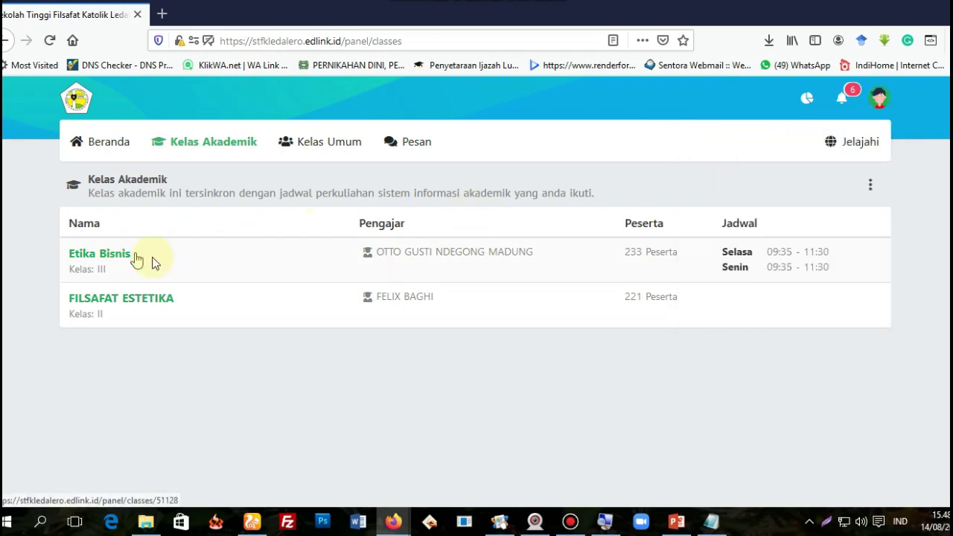
Open Etika Bisnis and scroll its Diskusi timeline past the finished meeting, Tugas Etika Bisnis 1 and Diktat Etika Bisnis.
{"action": "left_click", "coordinate": [114, 256]}
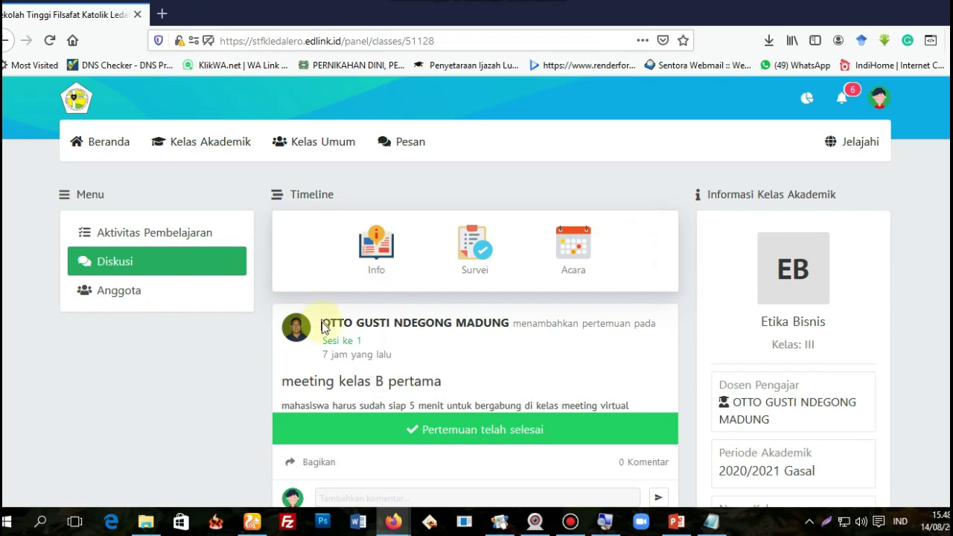
{"action": "scroll", "coordinate": [320, 313], "scroll_direction": "down", "scroll_amount": 2}
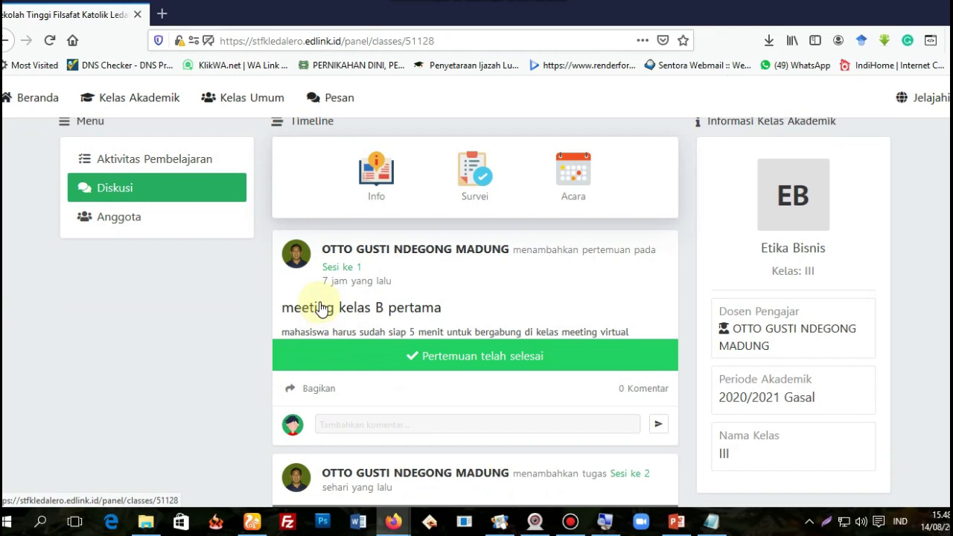
{"action": "scroll", "coordinate": [321, 309], "scroll_direction": "down", "scroll_amount": 2}
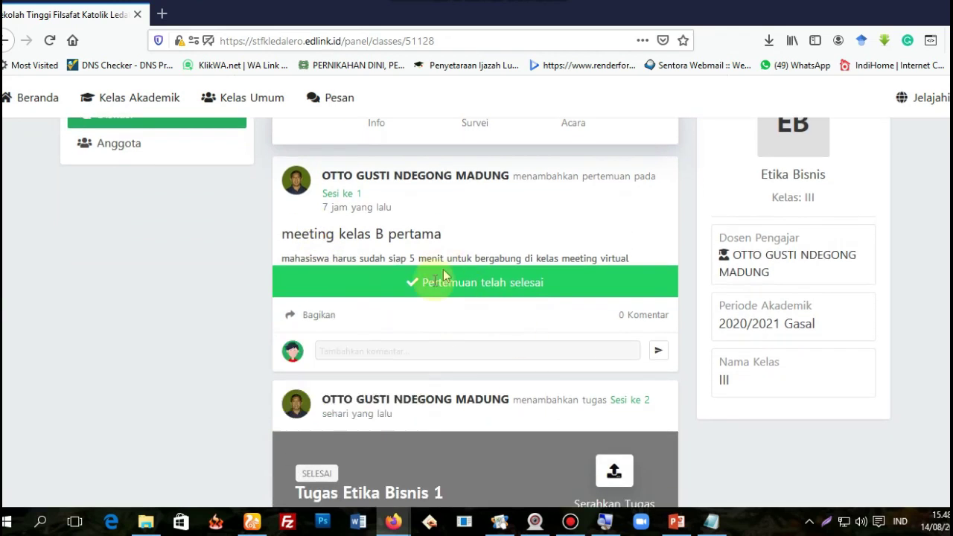
{"action": "scroll", "coordinate": [474, 364], "scroll_direction": "down", "scroll_amount": 10}
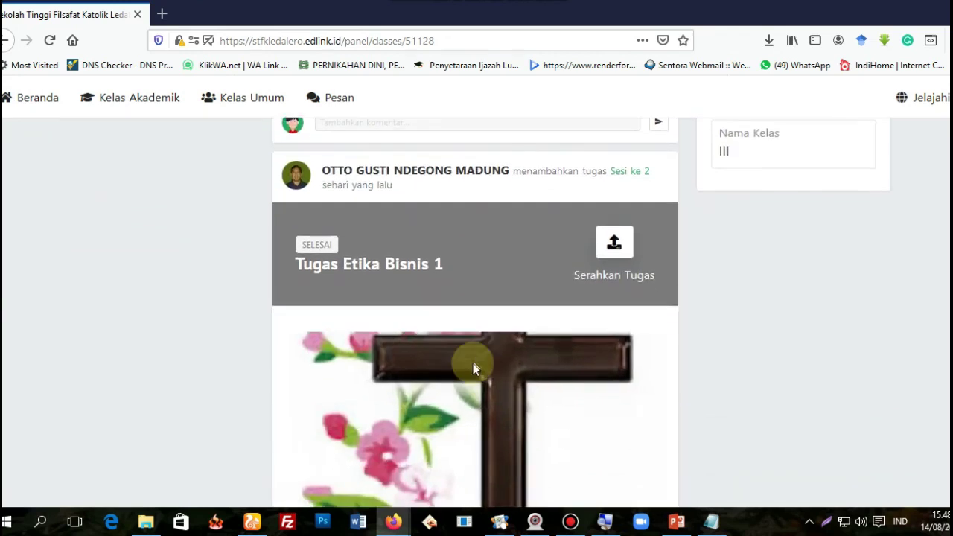
{"action": "scroll", "coordinate": [478, 375], "scroll_direction": "down", "scroll_amount": 4}
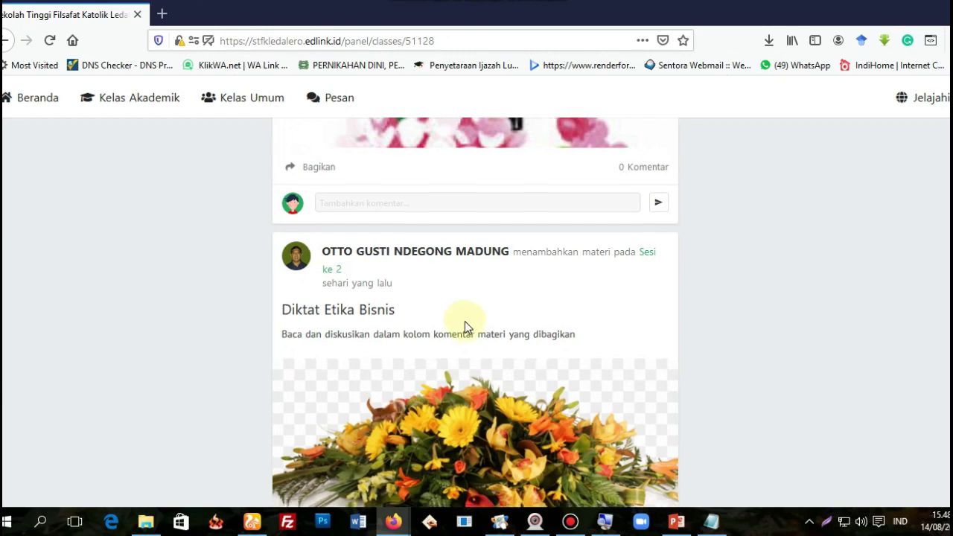
{"action": "scroll", "coordinate": [465, 328], "scroll_direction": "down", "scroll_amount": 2}
{"action": "scroll", "coordinate": [466, 354], "scroll_direction": "down", "scroll_amount": 2}
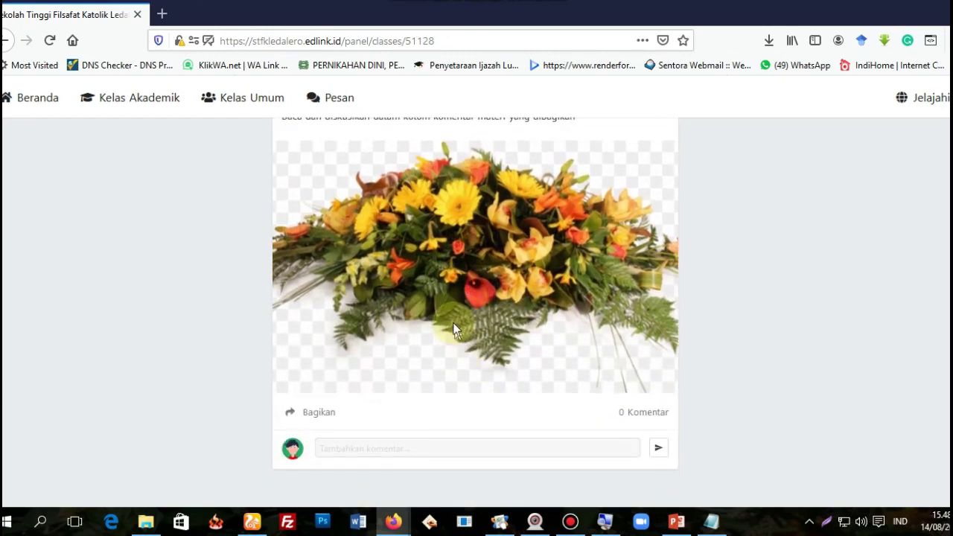
{"action": "scroll", "coordinate": [468, 363], "scroll_direction": "up", "scroll_amount": 6}
{"action": "scroll", "coordinate": [453, 326], "scroll_direction": "down", "scroll_amount": 1}
{"action": "scroll", "coordinate": [454, 329], "scroll_direction": "up", "scroll_amount": 12}
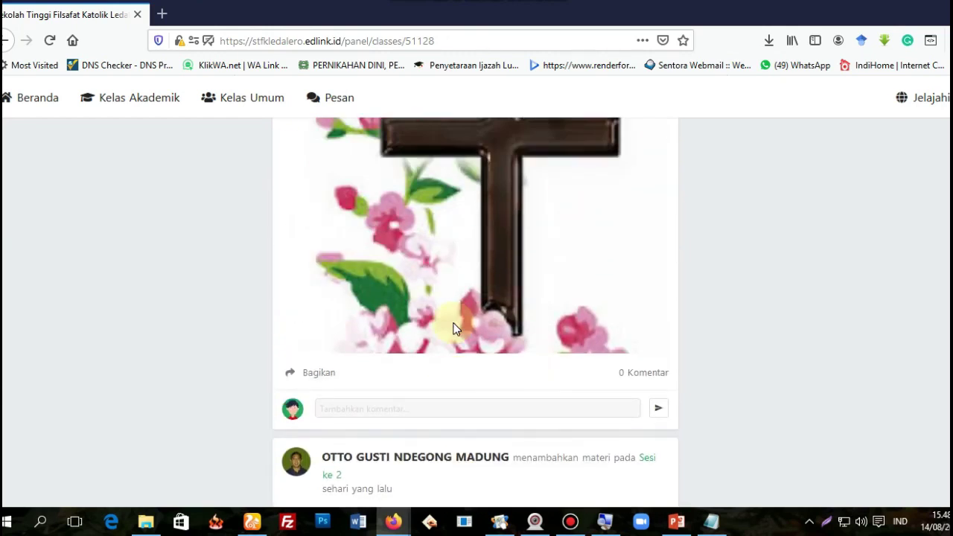
{"action": "scroll", "coordinate": [450, 322], "scroll_direction": "up", "scroll_amount": 2}
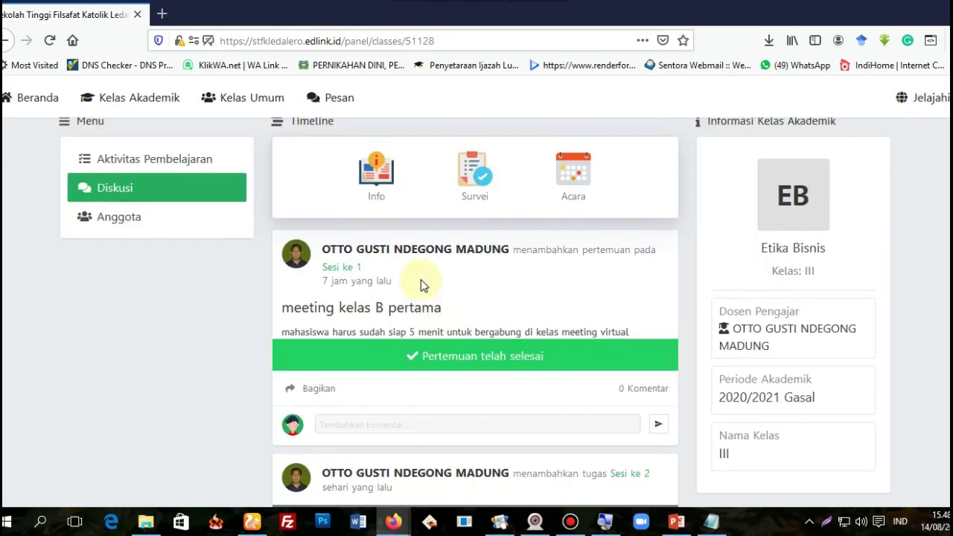
{"action": "scroll", "coordinate": [453, 308], "scroll_direction": "down", "scroll_amount": 1}
{"action": "scroll", "coordinate": [452, 305], "scroll_direction": "up", "scroll_amount": 2}
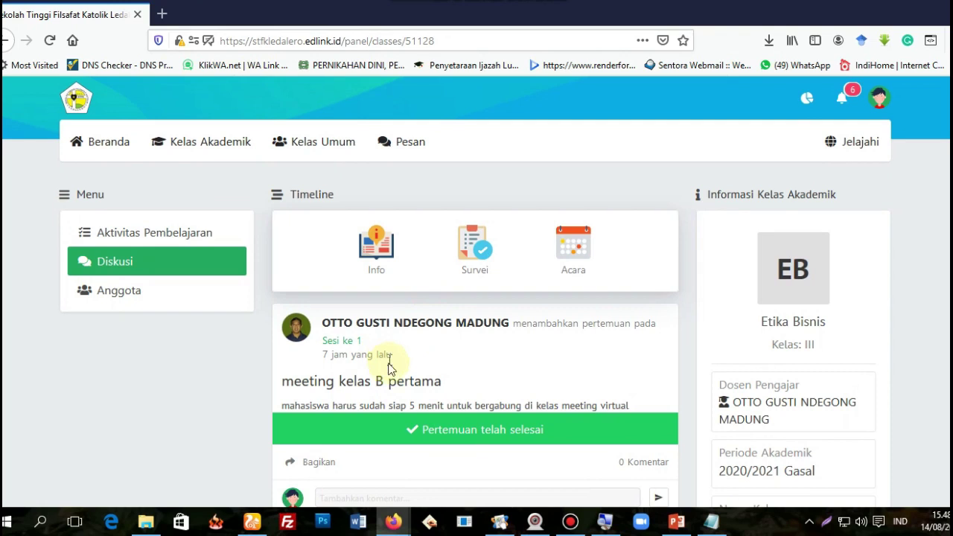
{"action": "scroll", "coordinate": [390, 373], "scroll_direction": "down", "scroll_amount": 1}
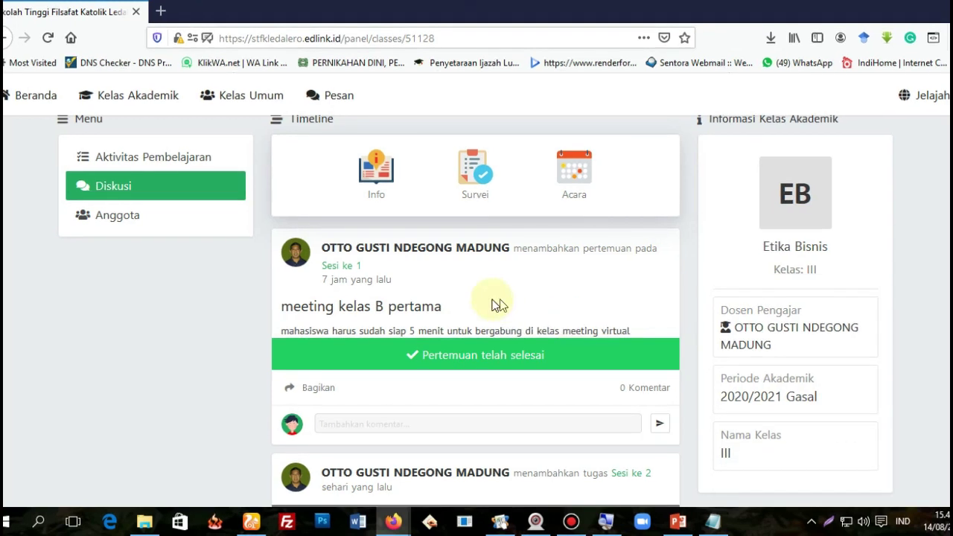
{"action": "scroll", "coordinate": [467, 345], "scroll_direction": "down", "scroll_amount": 1}
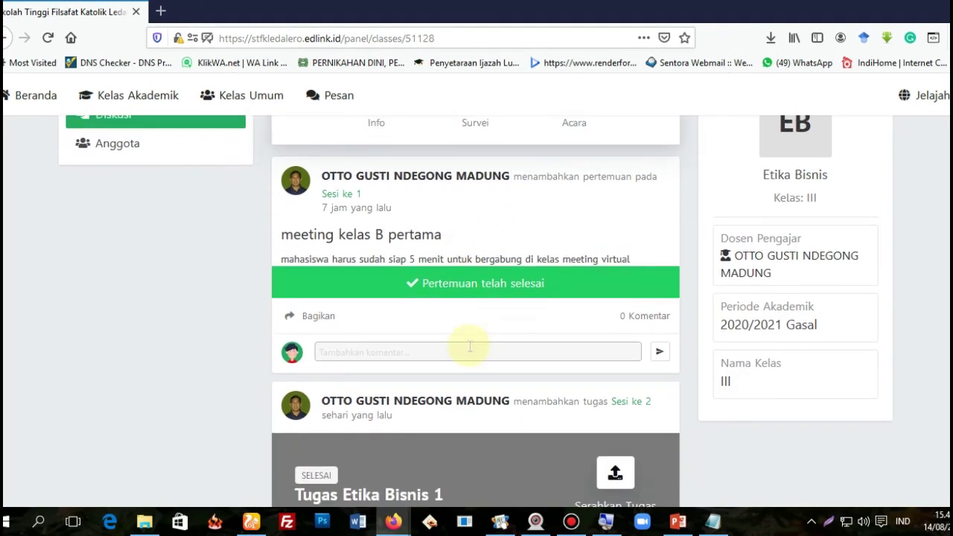
{"action": "scroll", "coordinate": [512, 257], "scroll_direction": "up", "scroll_amount": 1}
{"action": "scroll", "coordinate": [414, 282], "scroll_direction": "up", "scroll_amount": 2}
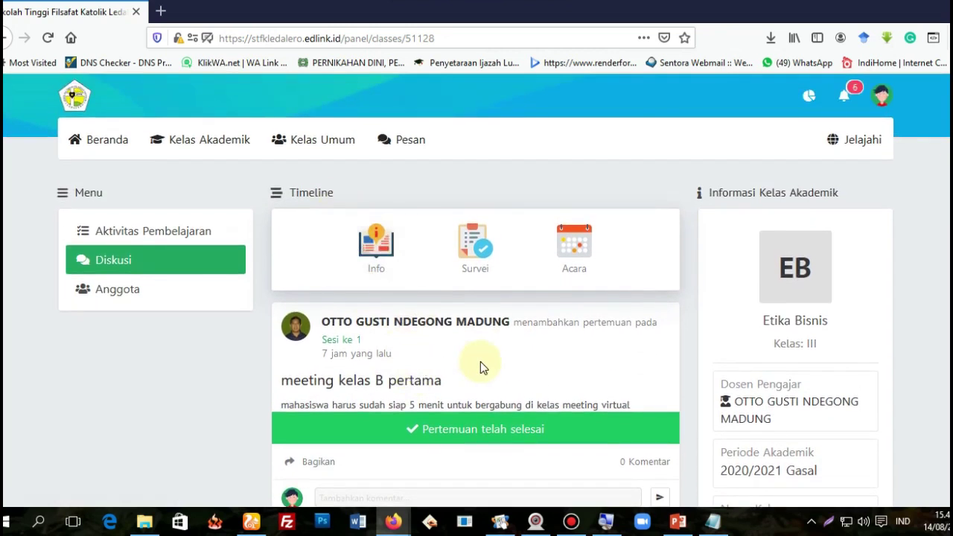
{"action": "scroll", "coordinate": [481, 361], "scroll_direction": "down", "scroll_amount": 1}
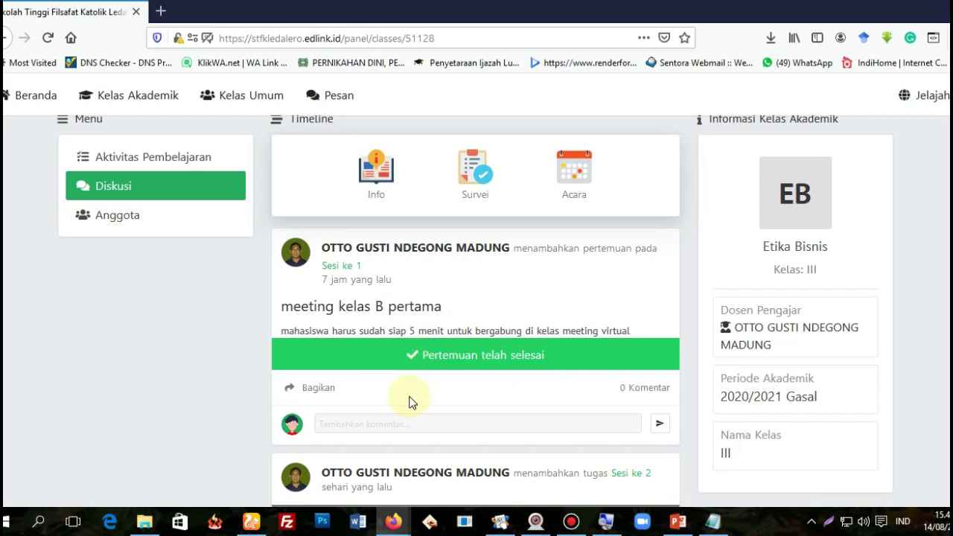
{"action": "scroll", "coordinate": [409, 402], "scroll_direction": "down", "scroll_amount": 1}
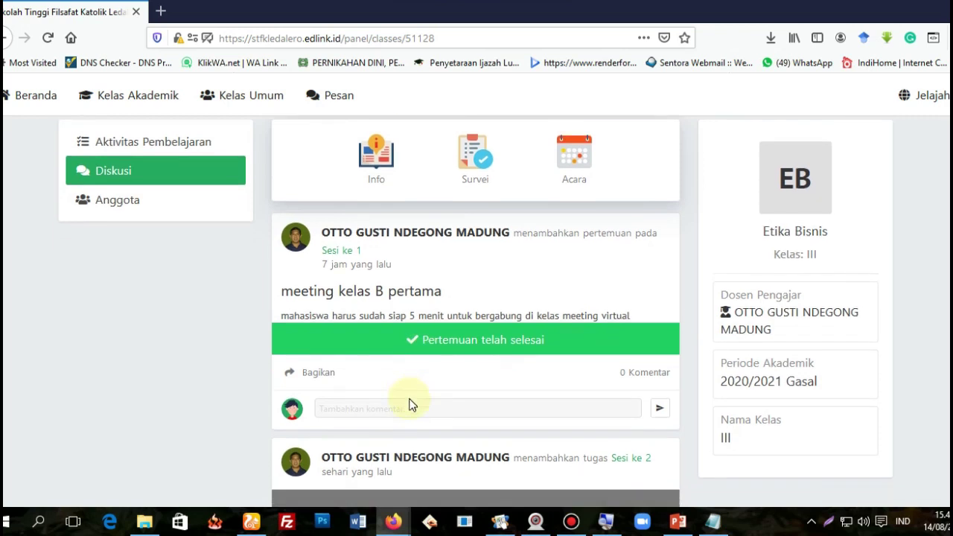
{"action": "scroll", "coordinate": [382, 339], "scroll_direction": "down", "scroll_amount": 9}
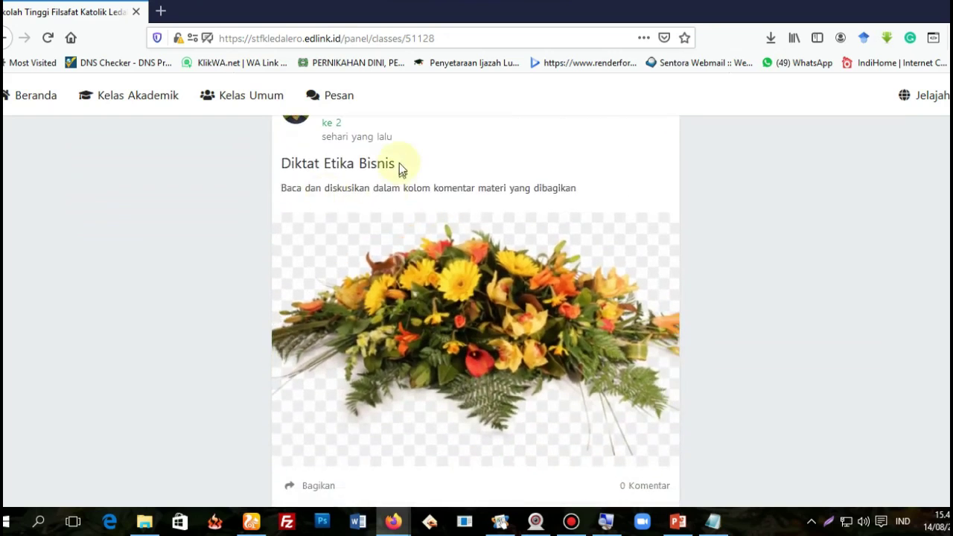
{"action": "scroll", "coordinate": [397, 227], "scroll_direction": "up", "scroll_amount": 1}
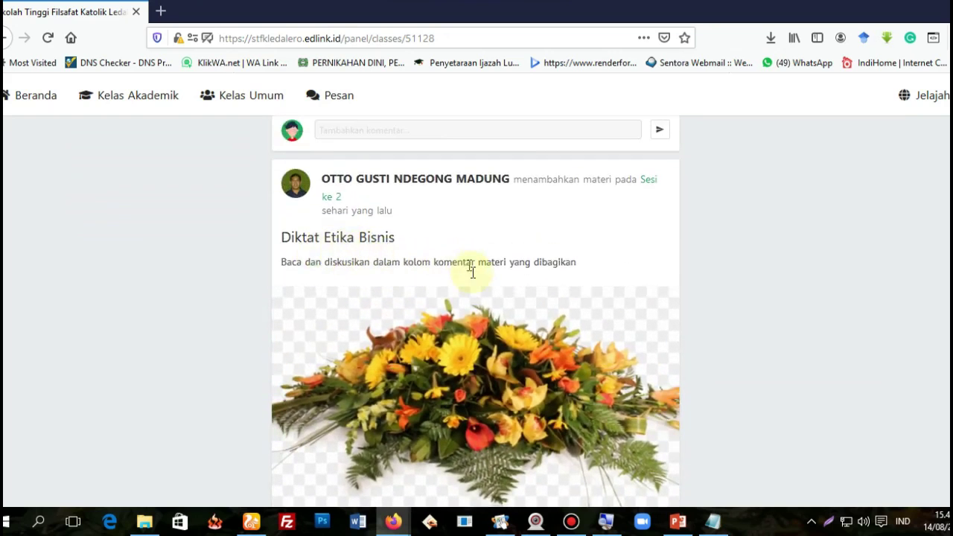
{"action": "scroll", "coordinate": [475, 298], "scroll_direction": "down", "scroll_amount": 3}
{"action": "left_click", "coordinate": [337, 394]}
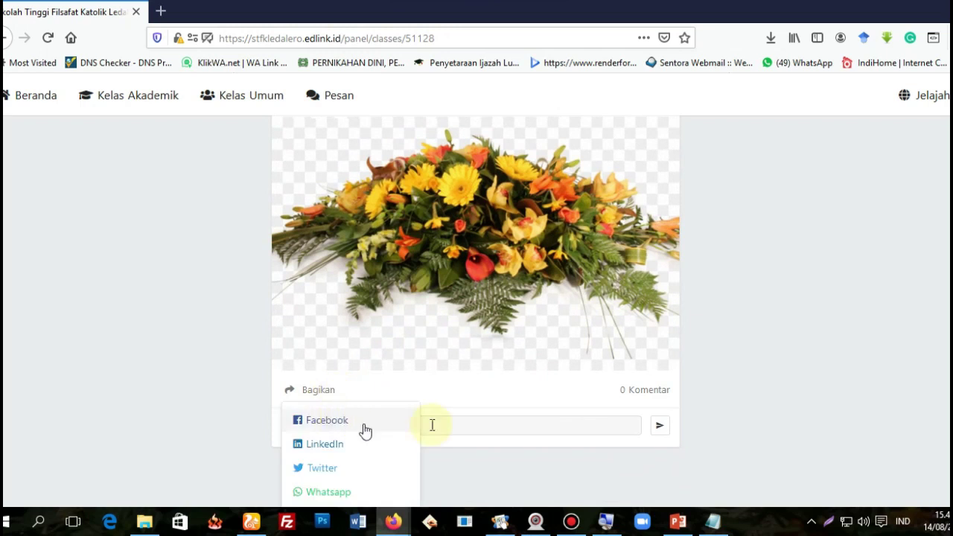
{"action": "left_click", "coordinate": [467, 424]}
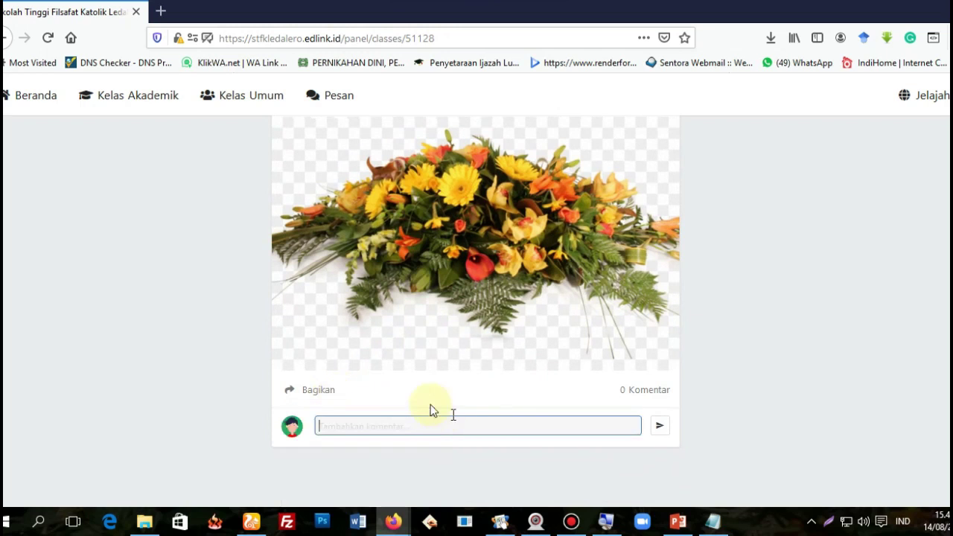
{"action": "left_click", "coordinate": [327, 391]}
{"action": "left_click", "coordinate": [334, 389]}
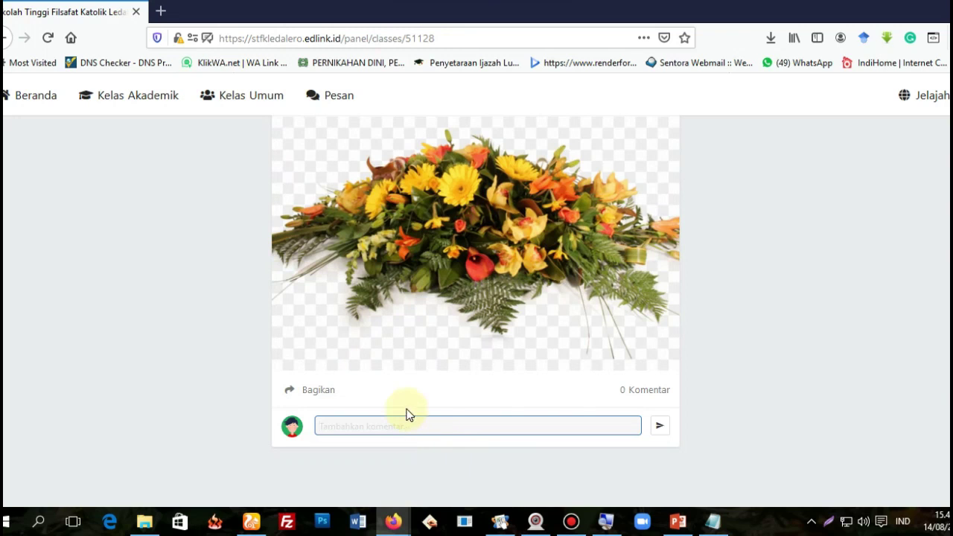
{"action": "scroll", "coordinate": [407, 412], "scroll_direction": "up", "scroll_amount": 2}
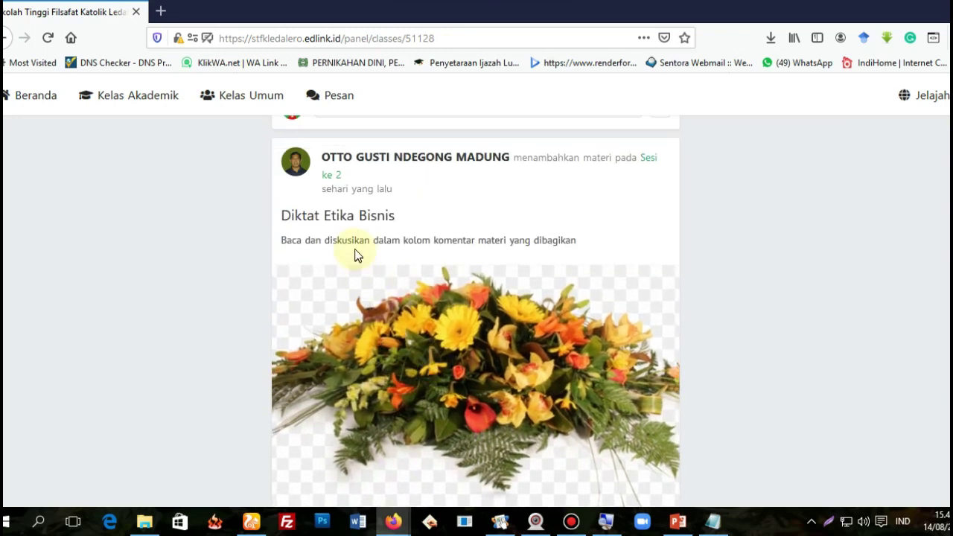
{"action": "scroll", "coordinate": [463, 289], "scroll_direction": "up", "scroll_amount": 4}
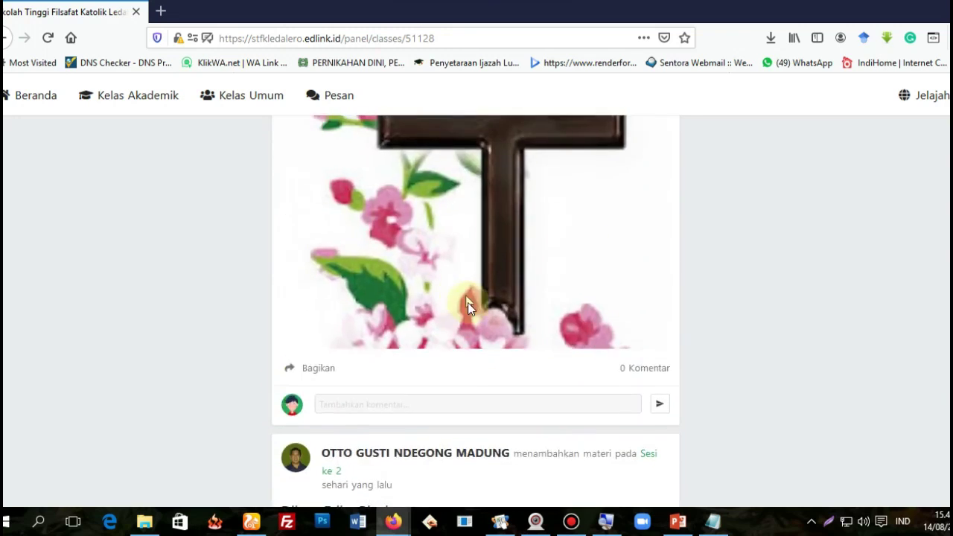
{"action": "scroll", "coordinate": [420, 324], "scroll_direction": "up", "scroll_amount": 5}
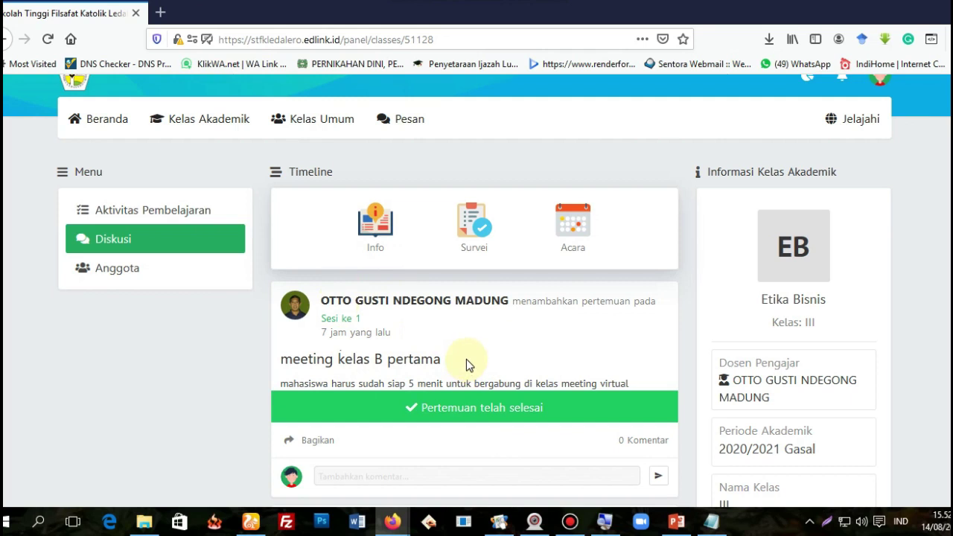
Dismiss the WhatsApp toast, reload the class page, and close the Berita Kampus popup with Tutup.
{"action": "scroll", "coordinate": [800, 391], "scroll_direction": "down", "scroll_amount": 2}
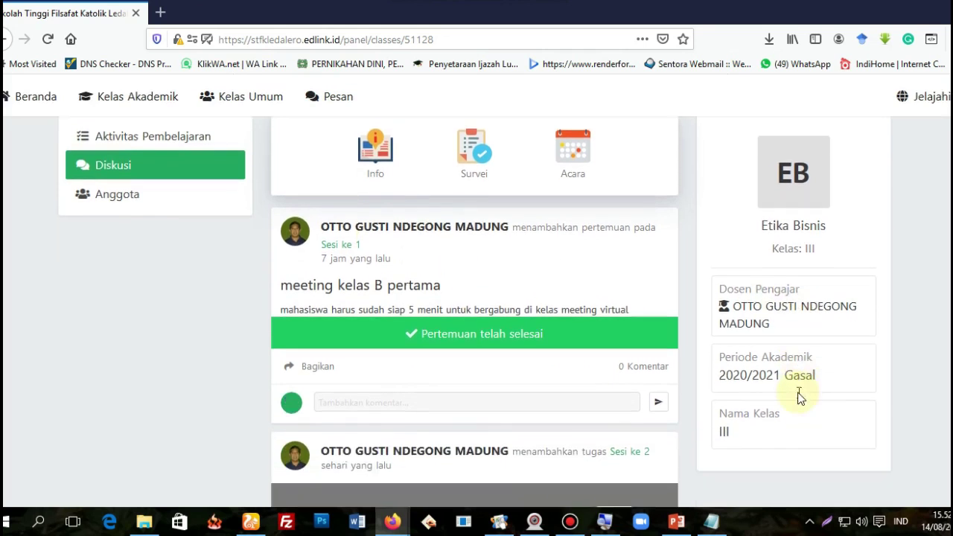
{"action": "scroll", "coordinate": [800, 398], "scroll_direction": "up", "scroll_amount": 2}
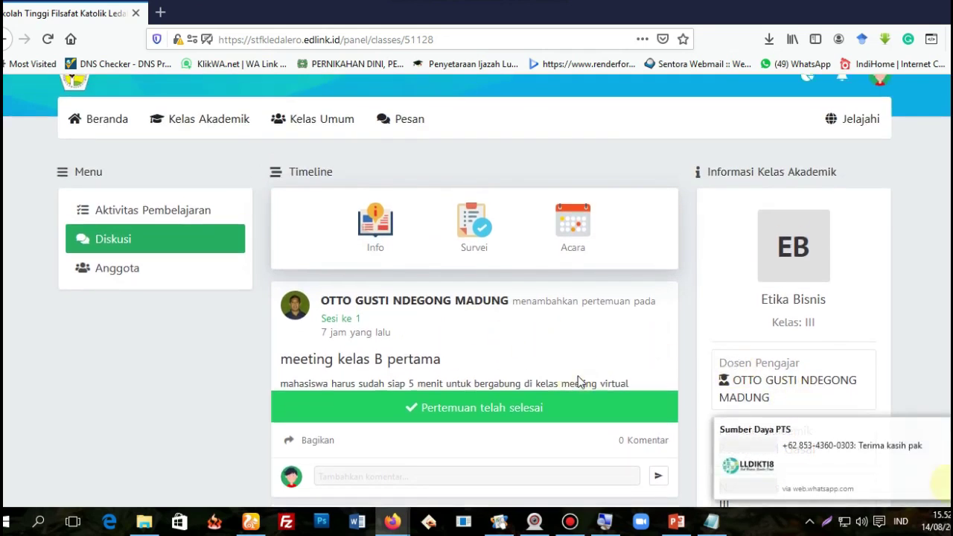
{"action": "left_click", "coordinate": [943, 427]}
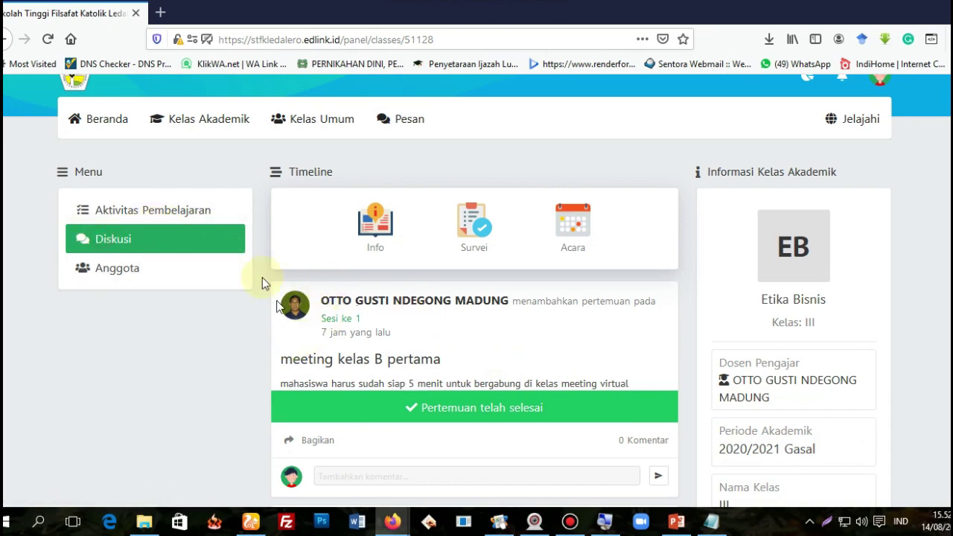
{"action": "left_click", "coordinate": [48, 39]}
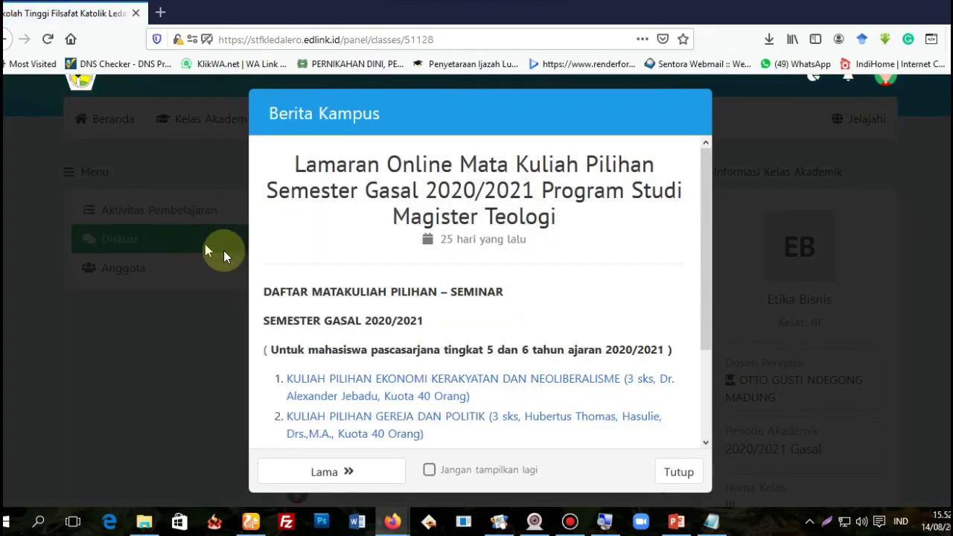
{"action": "left_click", "coordinate": [681, 473]}
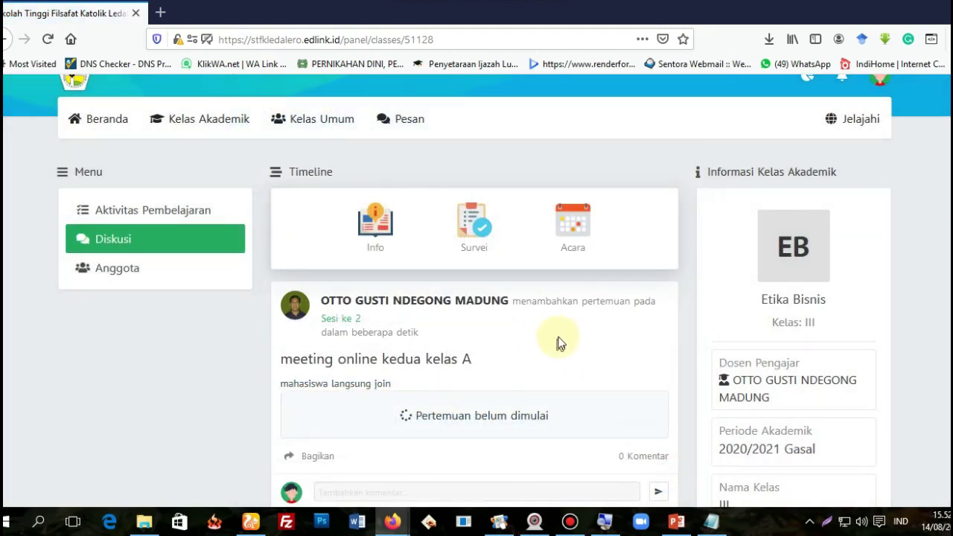
Watch the Sesi ke 2 'meeting online kedua kelas A' post until Gabung ke Conference appears.
{"action": "scroll", "coordinate": [476, 298], "scroll_direction": "down", "scroll_amount": 2}
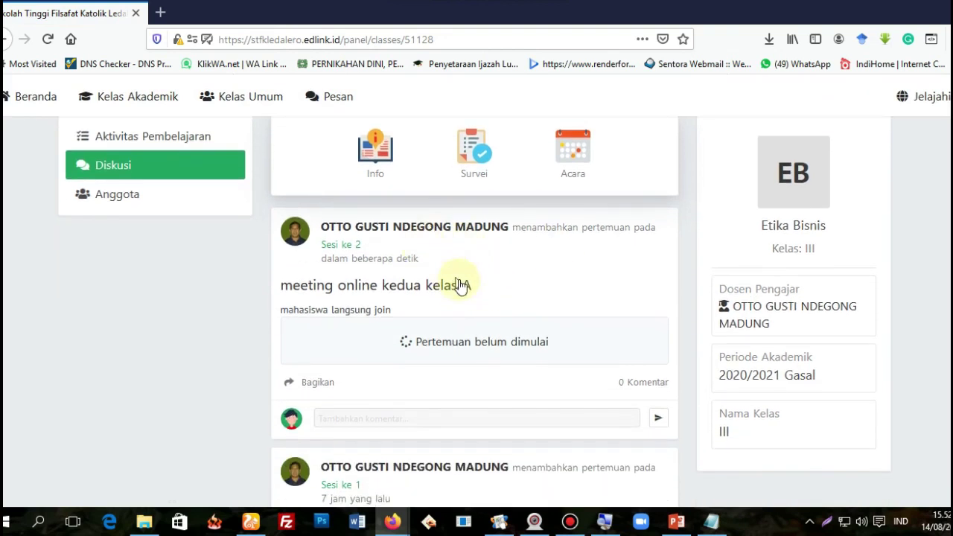
{"action": "scroll", "coordinate": [491, 290], "scroll_direction": "up", "scroll_amount": 2}
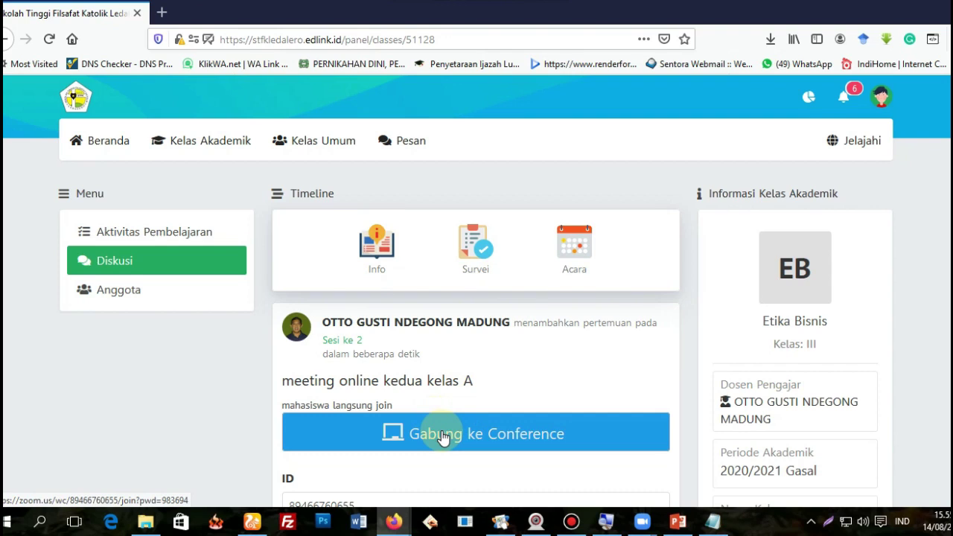
Open Gabung ke Conference, enter the student's name, tick I'm not a robot, and Join.
{"action": "left_click", "coordinate": [443, 436]}
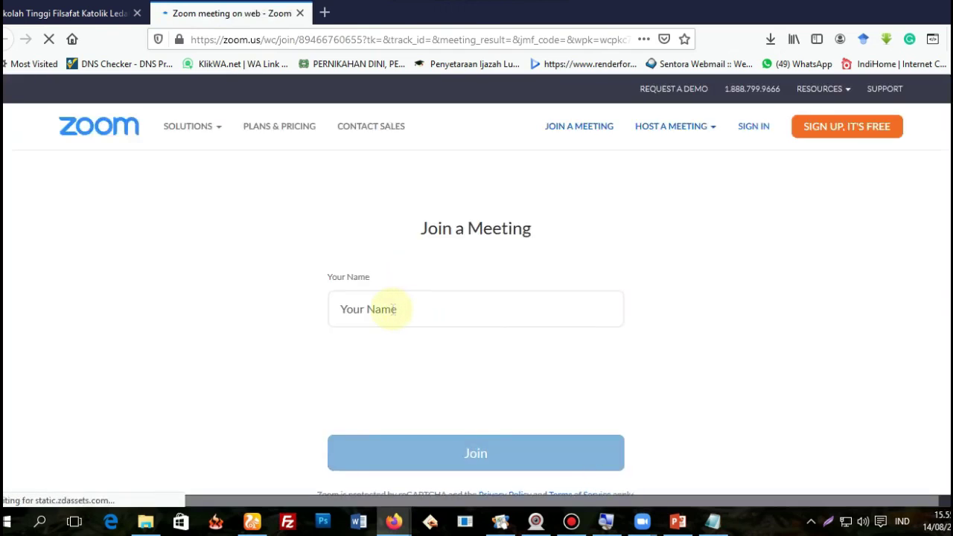
{"action": "left_click", "coordinate": [390, 309]}
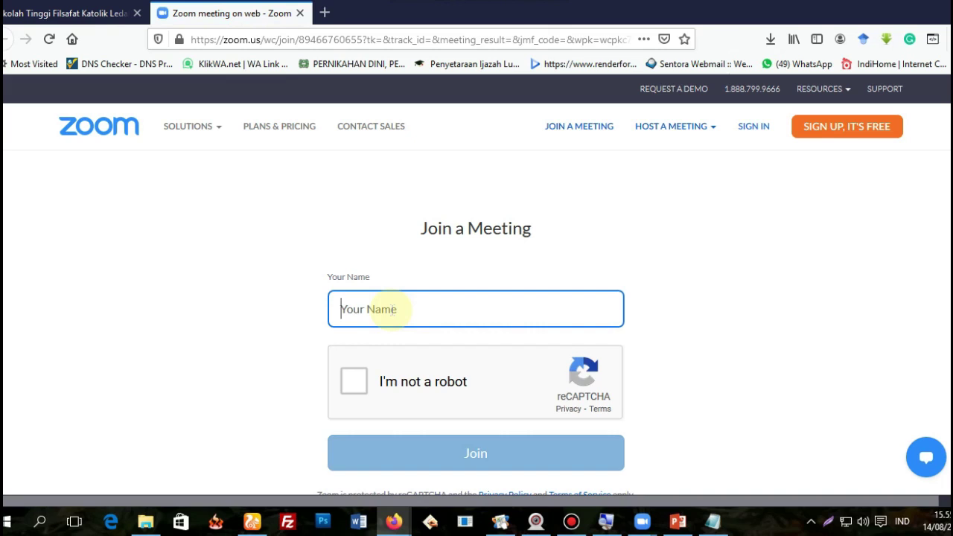
{"action": "type", "text": "Pontoiu"}
{"action": "key", "text": "BackSpace"}
{"action": "key", "text": "BackSpace"}
{"action": "key", "text": "BackSpace"}
{"action": "type", "text": "iu"}
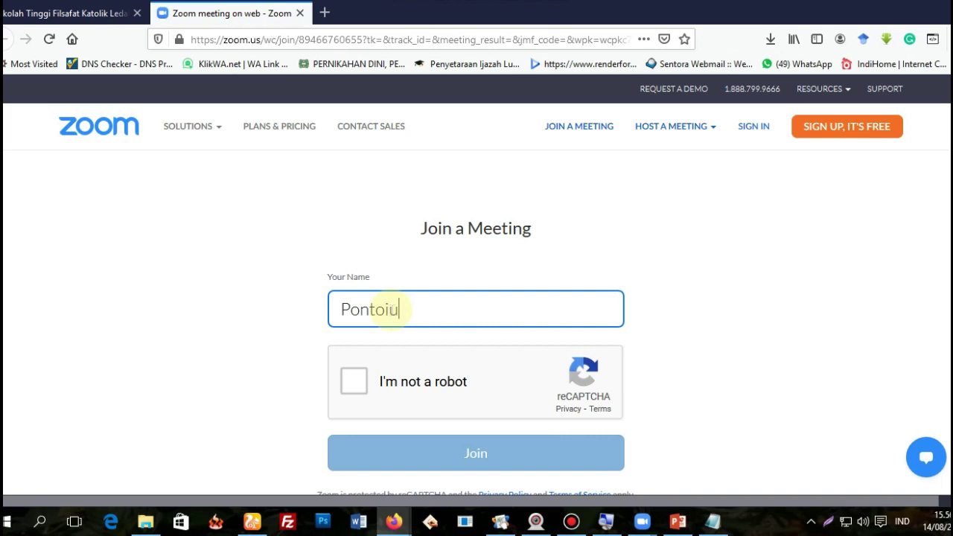
{"action": "key", "text": "BackSpace"}
{"action": "key", "text": "BackSpace"}
{"action": "key", "text": "BackSpace"}
{"action": "type", "text": "i"}
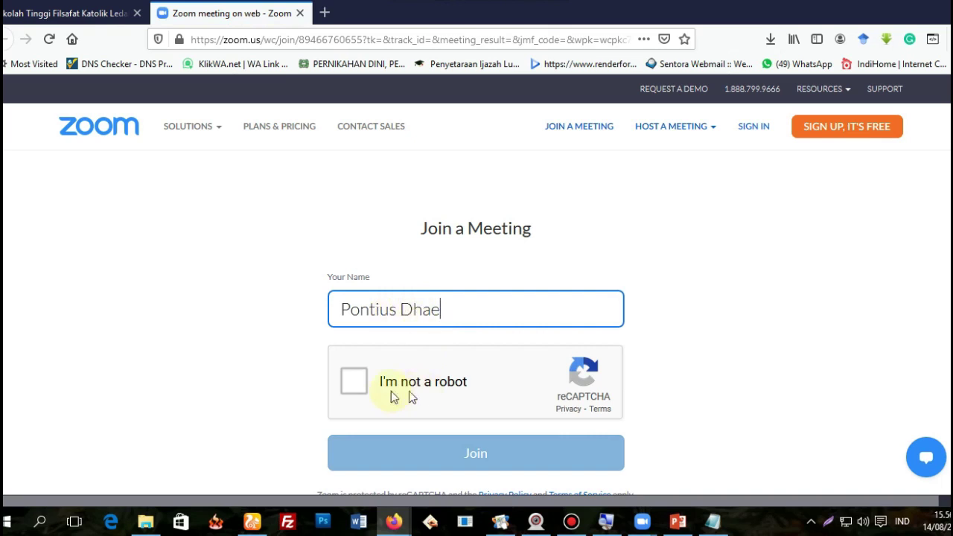
{"action": "left_click", "coordinate": [354, 383]}
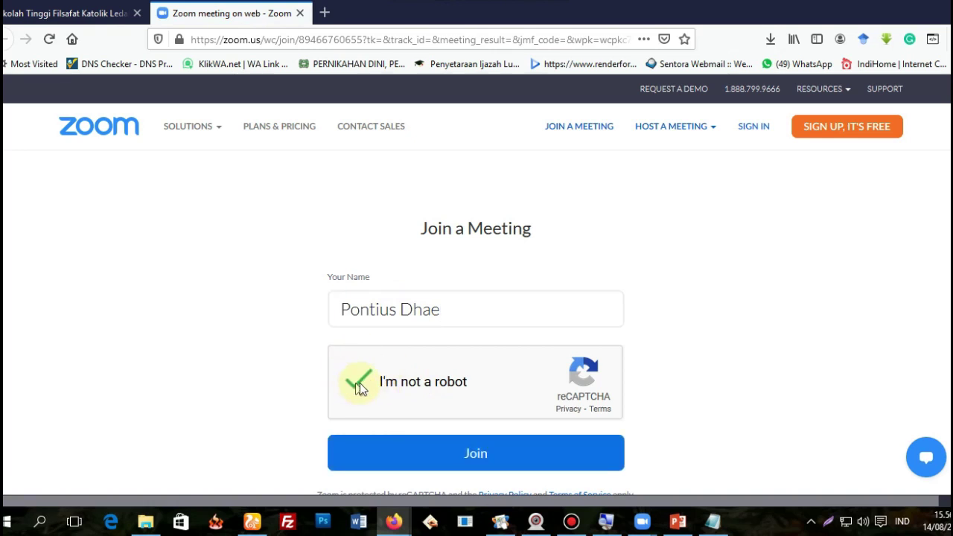
{"action": "left_click", "coordinate": [408, 460]}
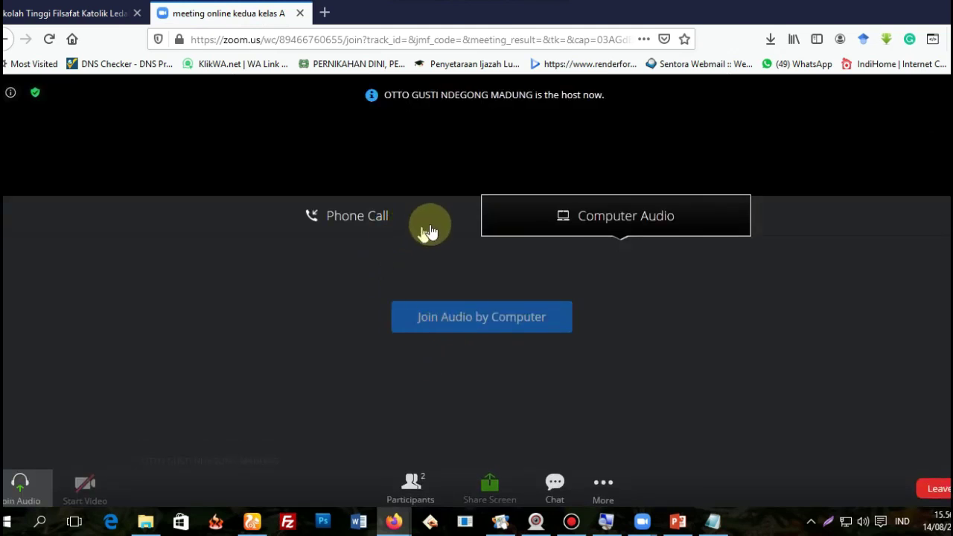
Join audio by computer, allow Firefox microphone access, and watch the host's video.
{"action": "left_click", "coordinate": [476, 329]}
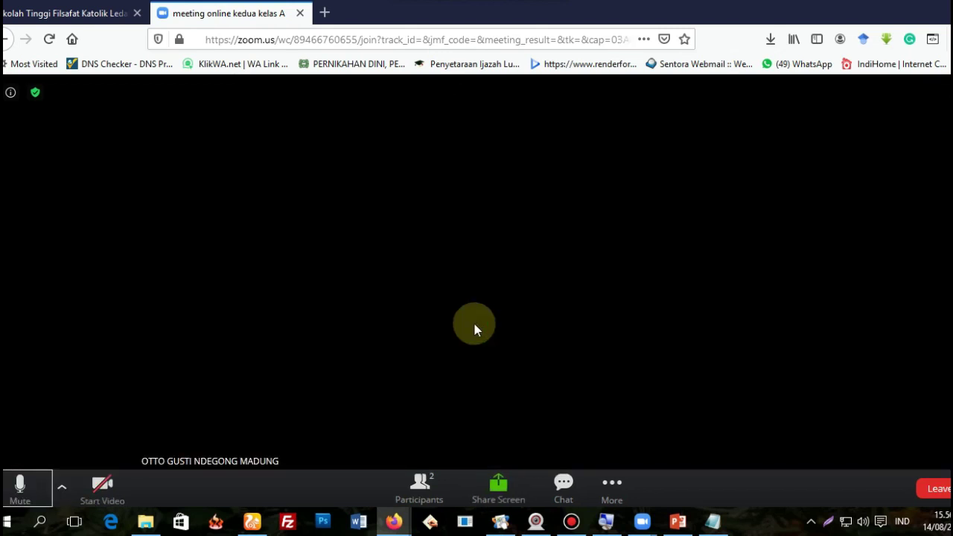
{"action": "left_click", "coordinate": [246, 150]}
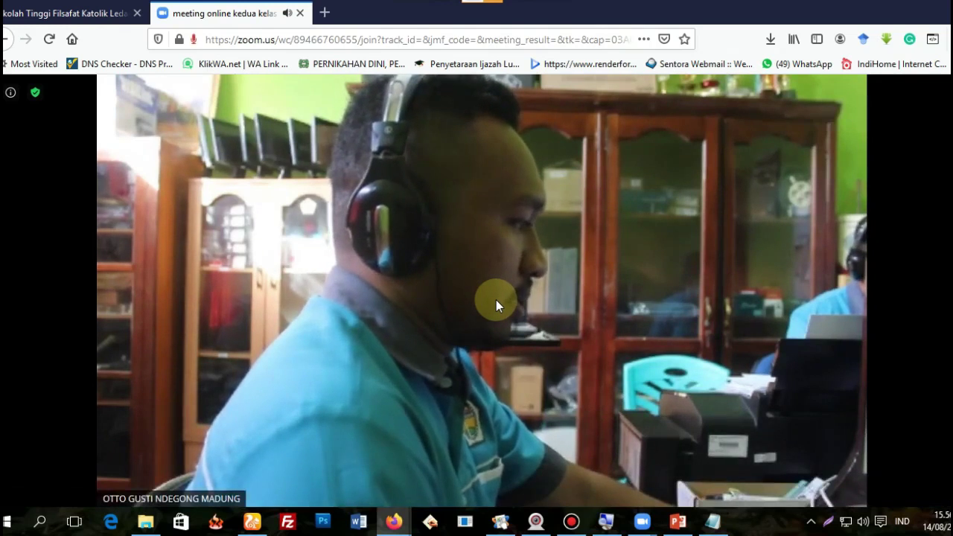
{"action": "mouse_move", "coordinate": [424, 335]}
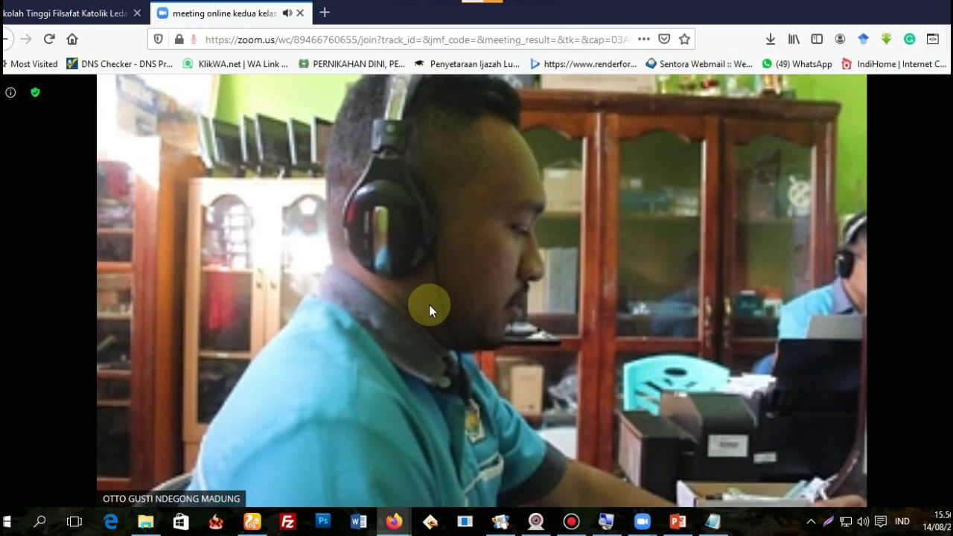
{"action": "mouse_move", "coordinate": [473, 299]}
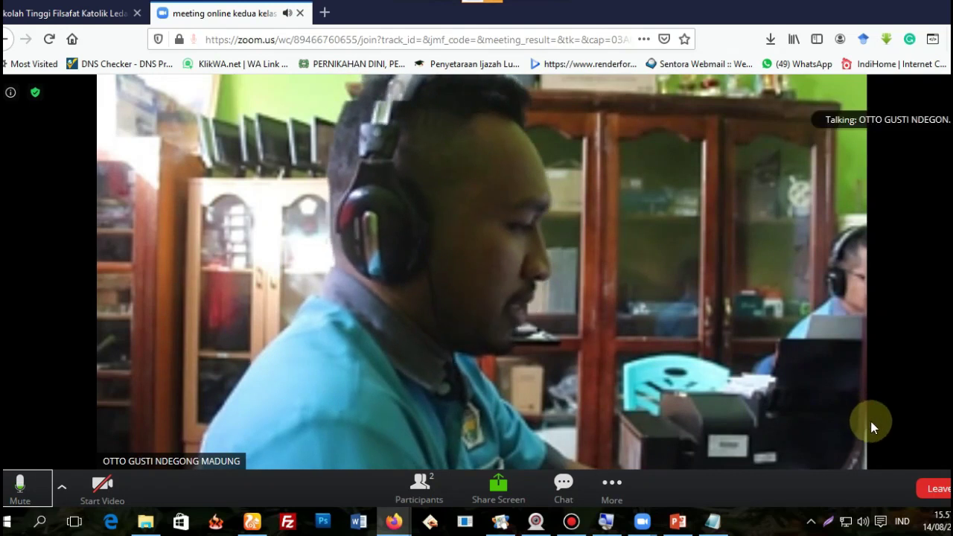
Leave the Etika Bisnis Zoom meeting and close the 'Thank you - Zoom' tab.
{"action": "left_click", "coordinate": [930, 490]}
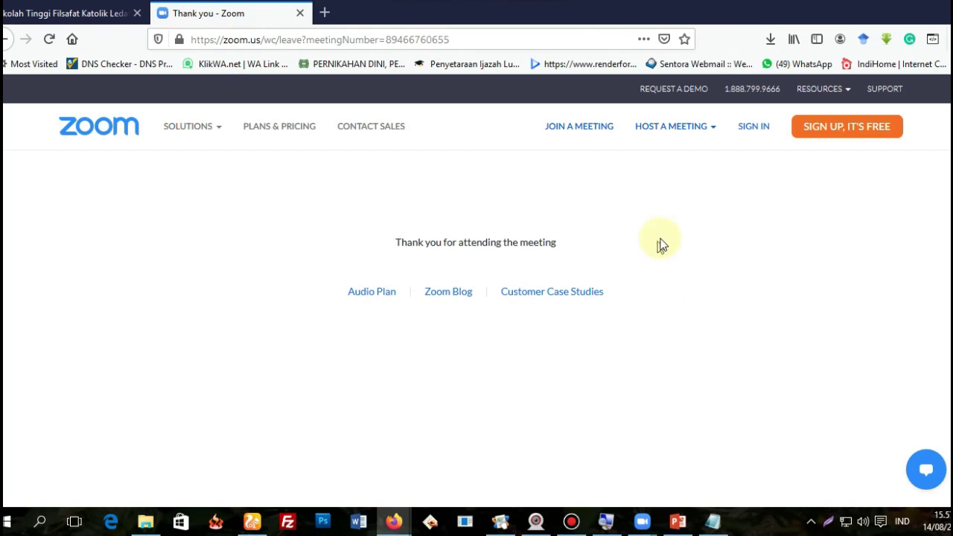
{"action": "key", "text": "ctrl+w"}
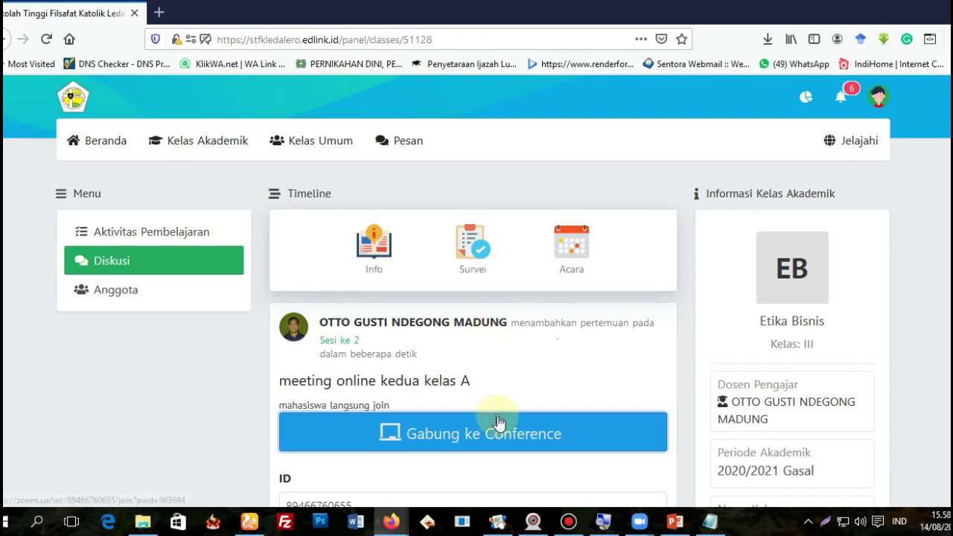
{"action": "scroll", "coordinate": [476, 432], "scroll_direction": "down", "scroll_amount": 3}
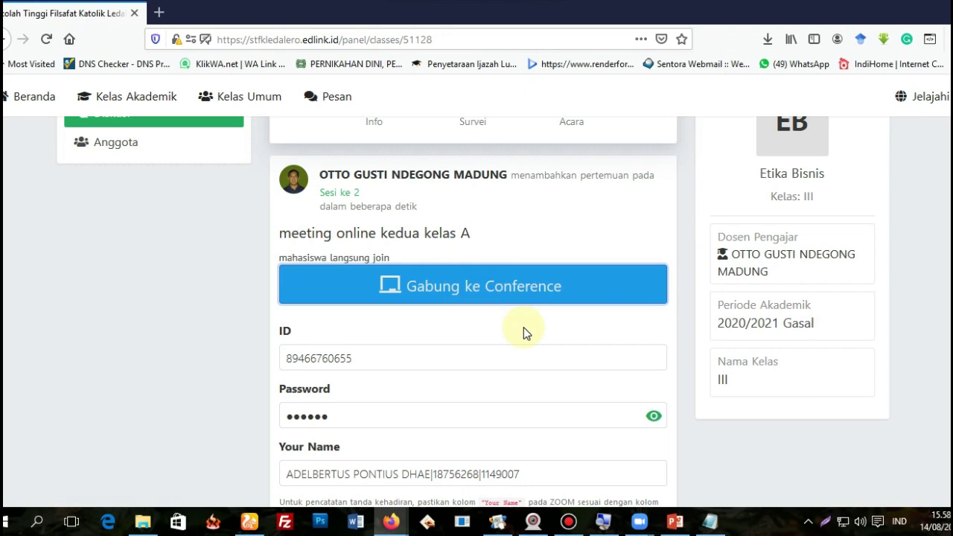
{"action": "scroll", "coordinate": [524, 327], "scroll_direction": "up", "scroll_amount": 2}
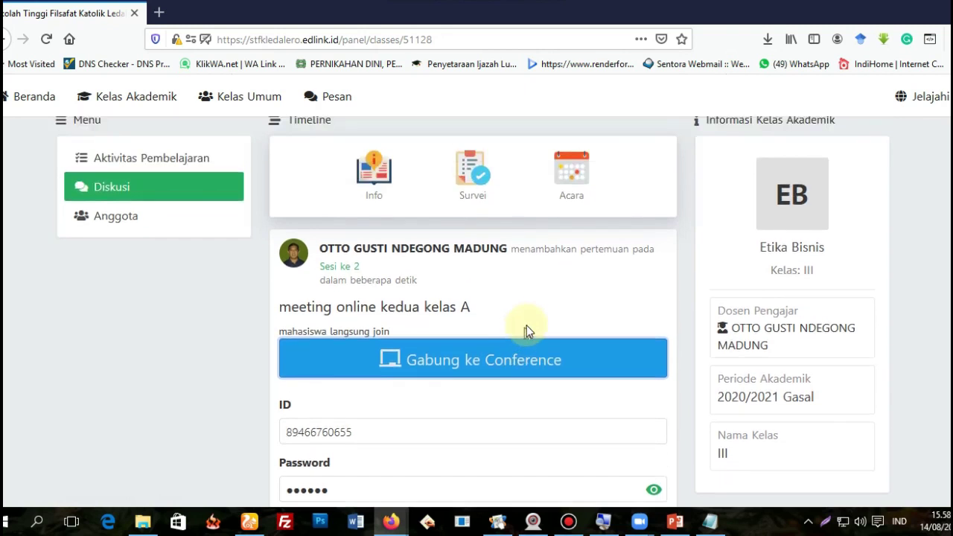
{"action": "scroll", "coordinate": [532, 313], "scroll_direction": "up", "scroll_amount": 2}
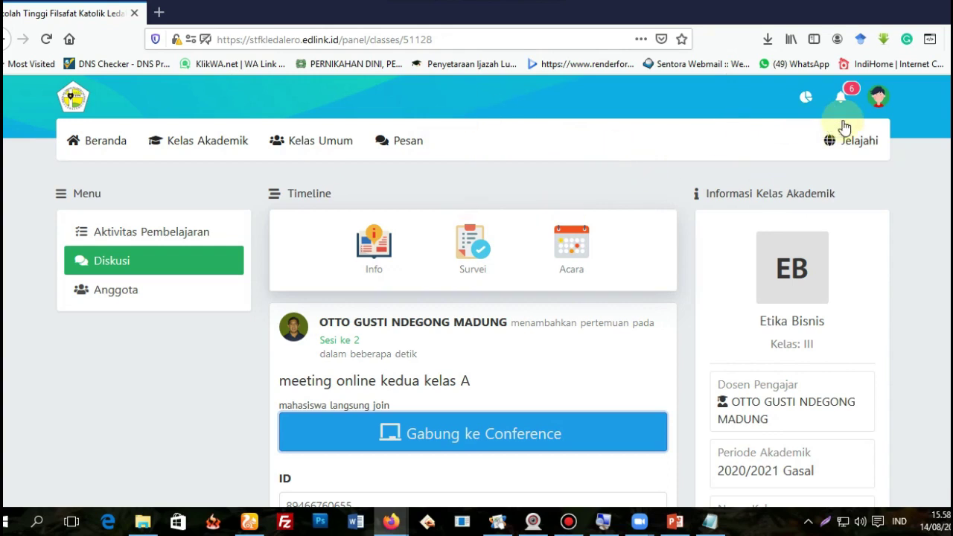
Sign out with Keluar from the avatar menu and decline Firefox's offer to save the login.
{"action": "left_click", "coordinate": [879, 103]}
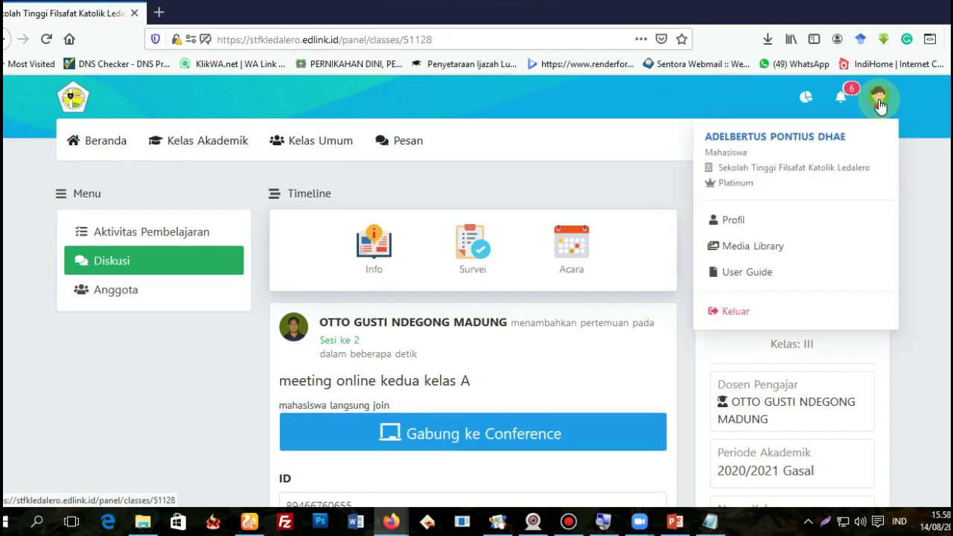
{"action": "left_click", "coordinate": [735, 313]}
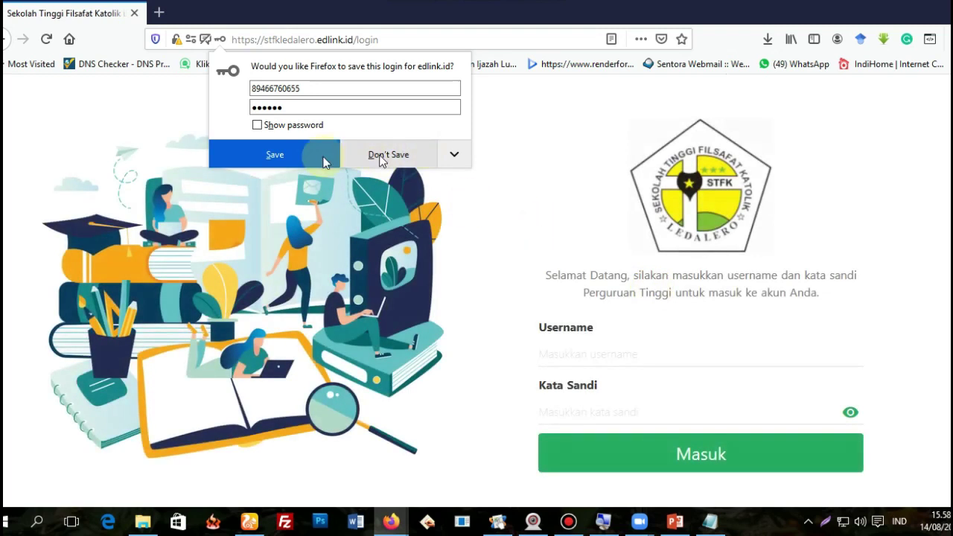
{"action": "left_click", "coordinate": [522, 140]}
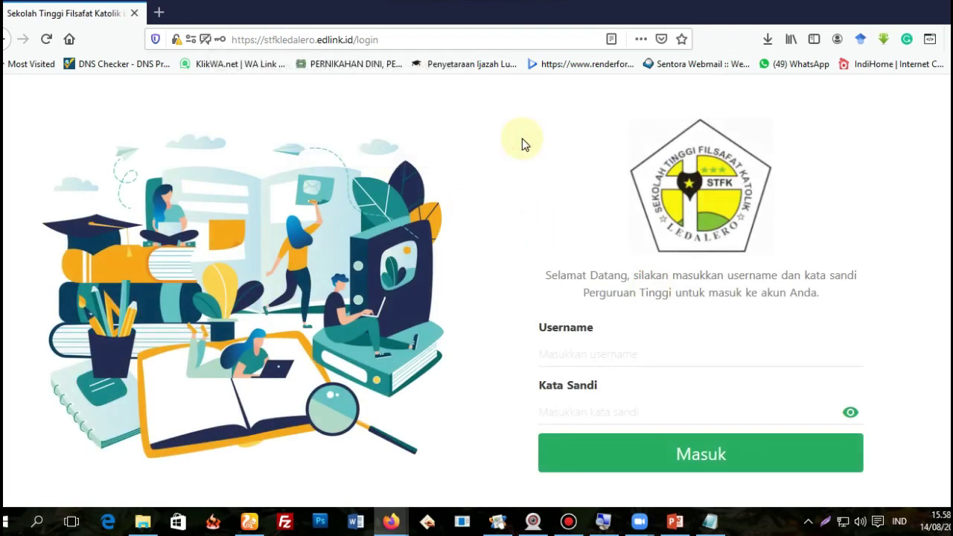